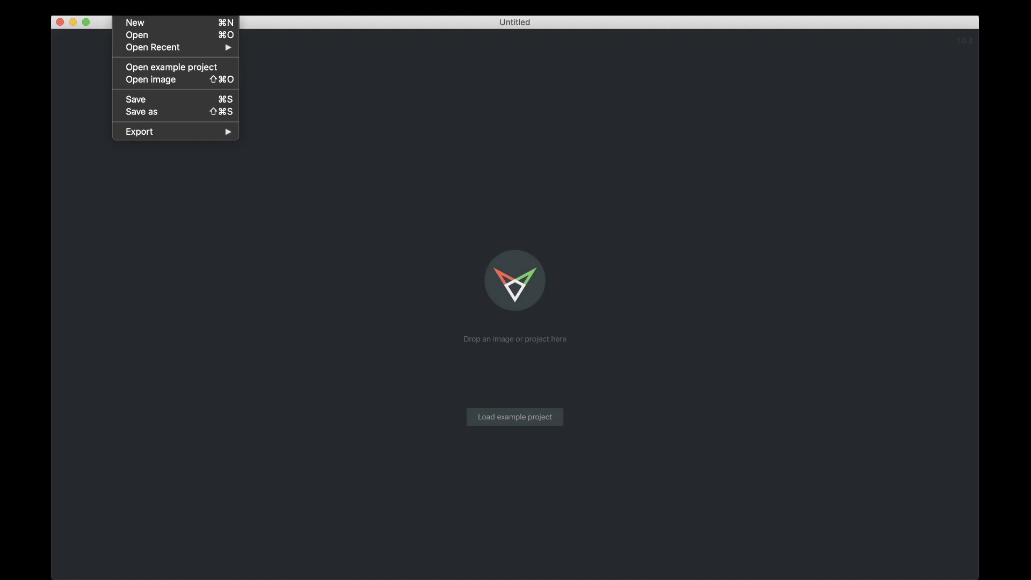
Step: Open the courtyard reference photo as the image for camera matching
click(170, 80)
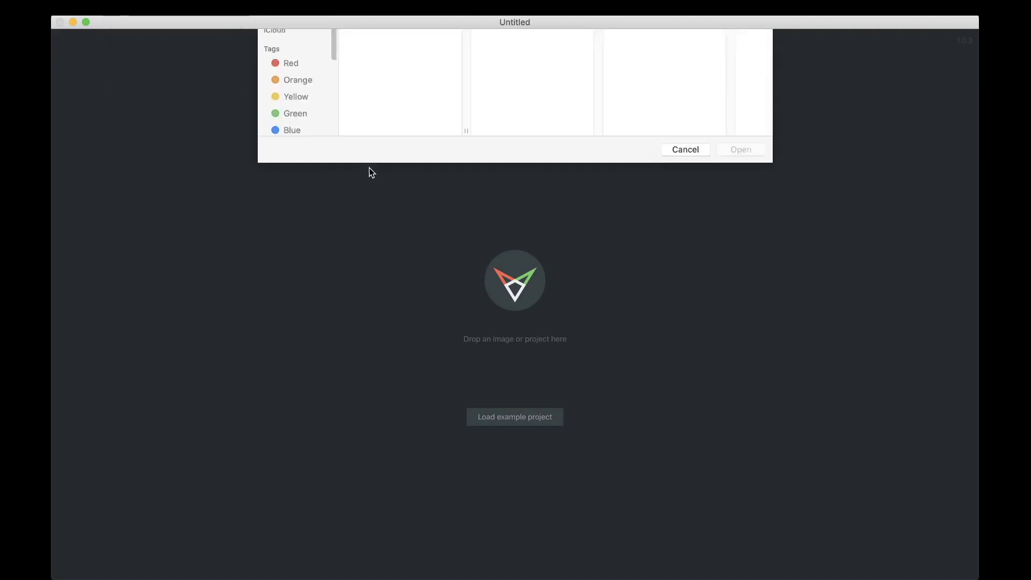
double_click(395, 70)
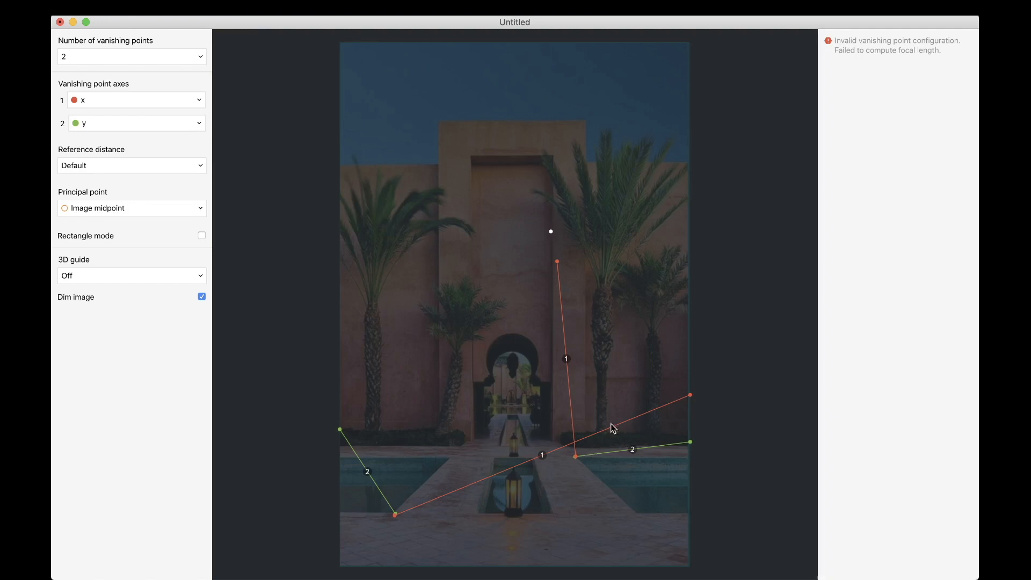
Step: Lay the x-axis vanishing lines along the walkway's far and near edges and the y-axis lines along its converging sides between the pools
drag(557, 263, 449, 459)
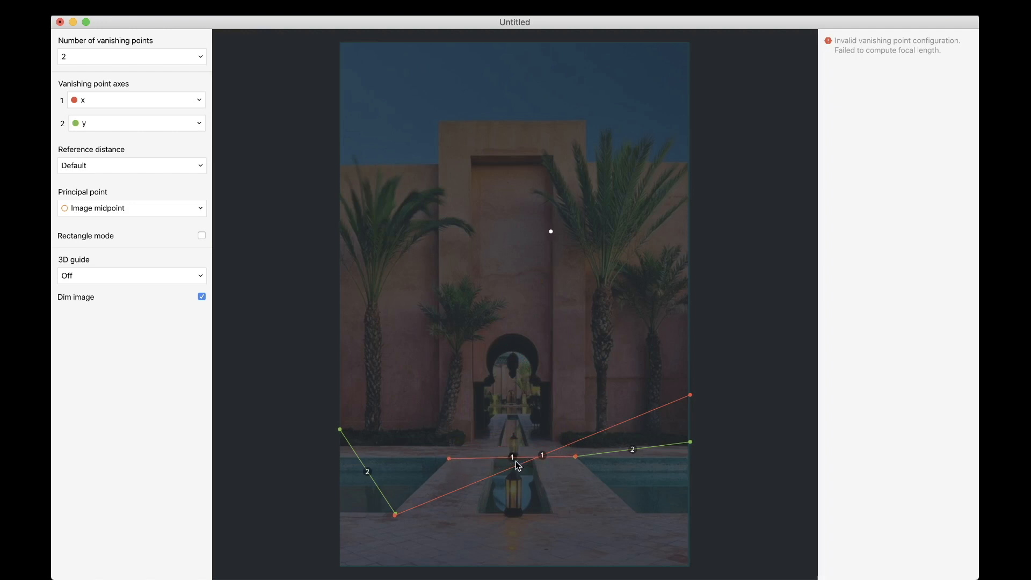
mouse_move(575, 457)
mouse_down()
mouse_move(566, 463)
mouse_move(576, 457)
mouse_up()
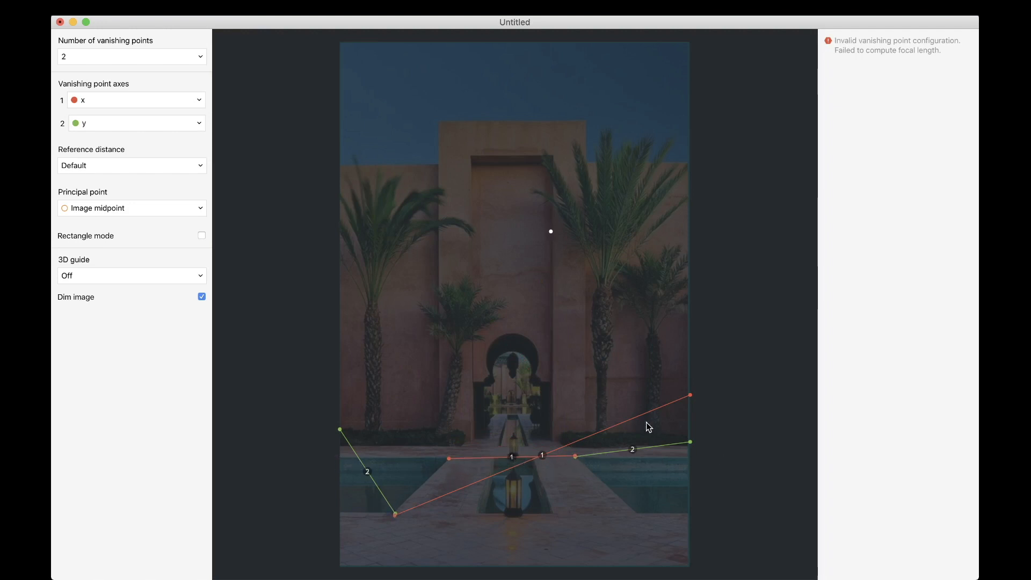
drag(690, 396, 636, 513)
drag(340, 430, 395, 360)
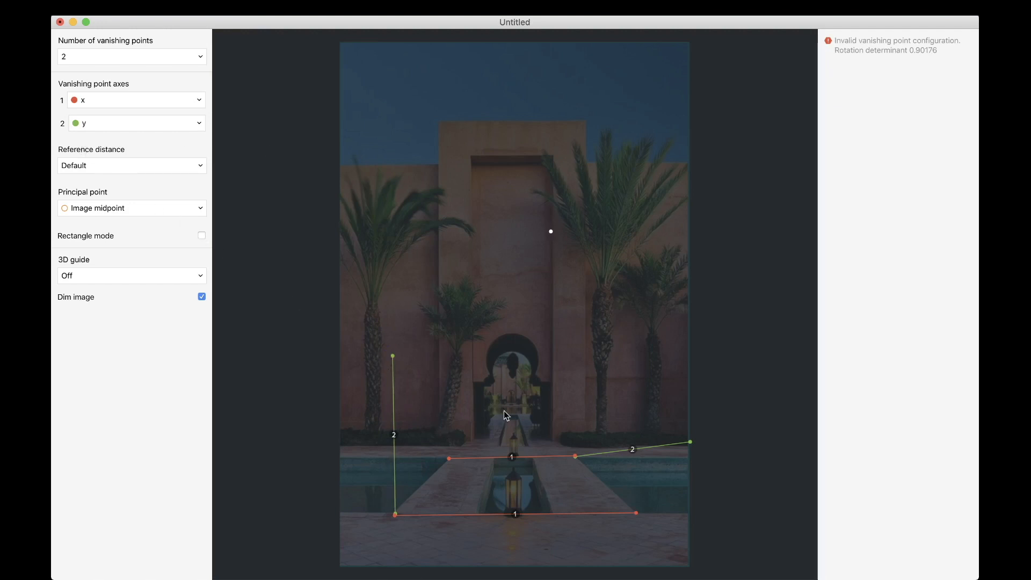
drag(393, 357, 451, 461)
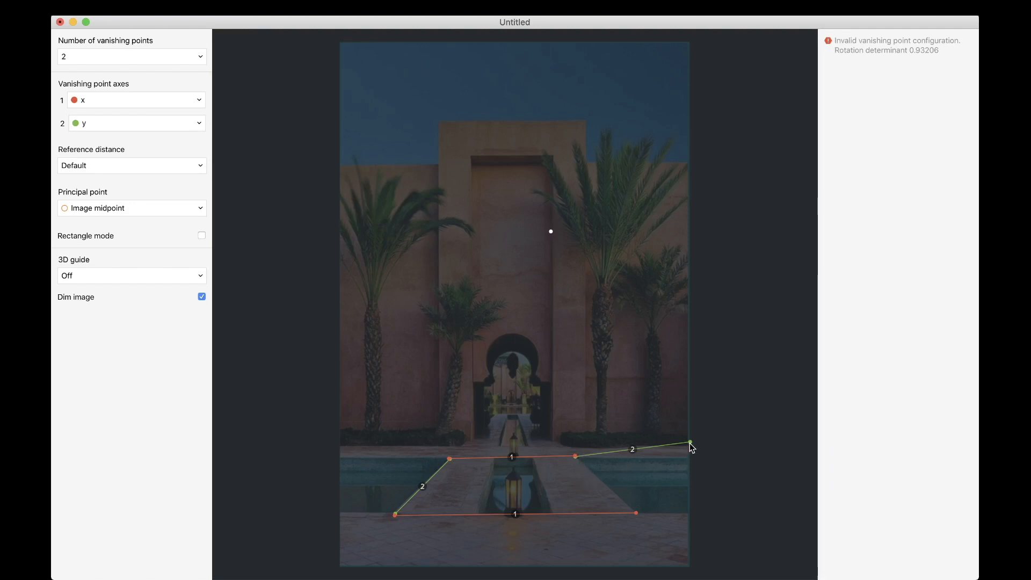
drag(691, 444, 635, 513)
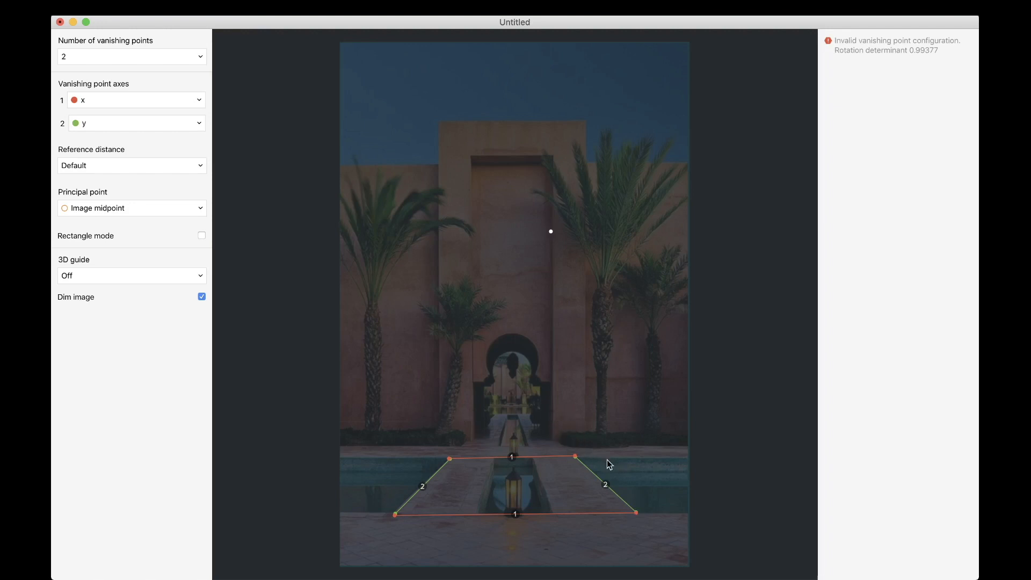
Step: Fine-tune the vanishing line endpoints at the walkway's corners to get a valid camera solution
drag(451, 460, 452, 459)
drag(396, 515, 396, 514)
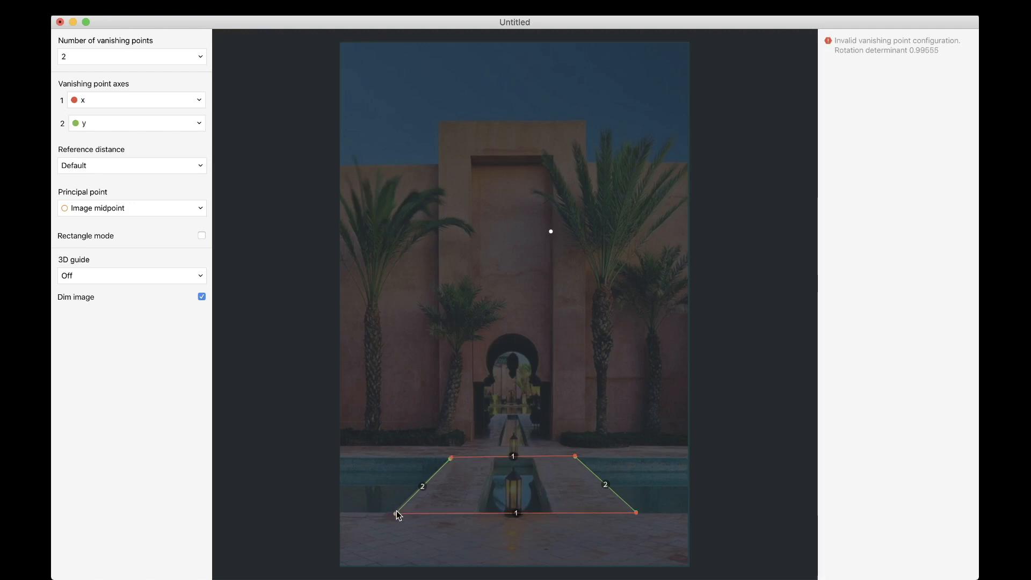
drag(636, 512, 636, 508)
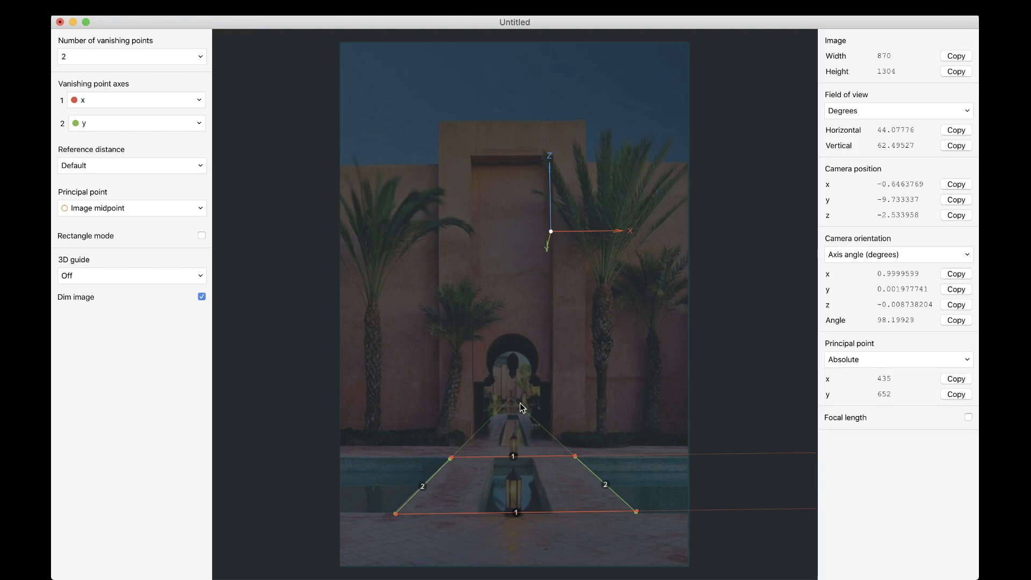
click(124, 8)
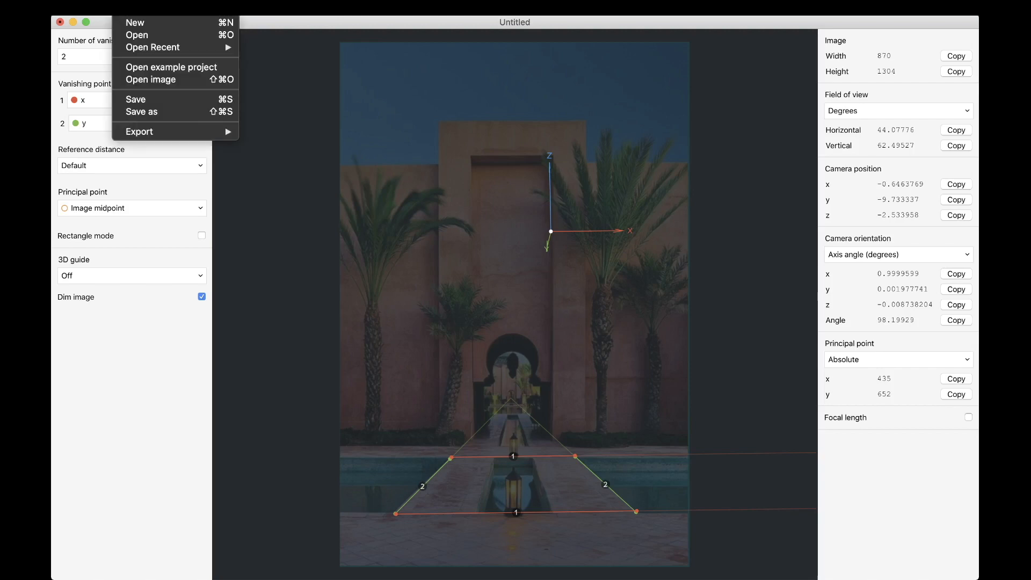
click(137, 34)
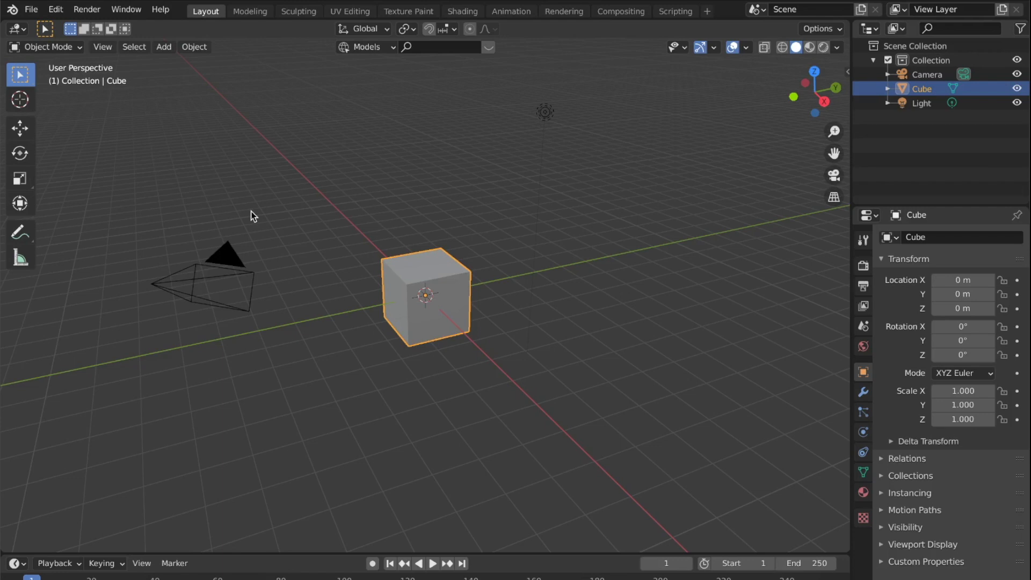
Step: Switch to Blender and delete all default objects from the scene
click(253, 212)
key(a)
key(x)
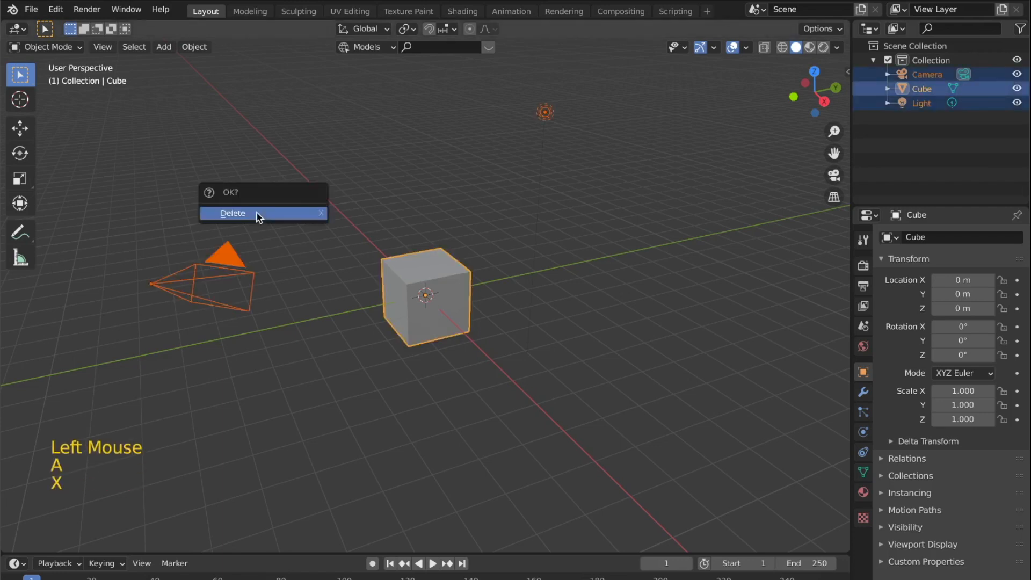
click(257, 215)
Step: Check that fSpy is among the import formats and look up the fSpy add-on in the preferences
click(36, 13)
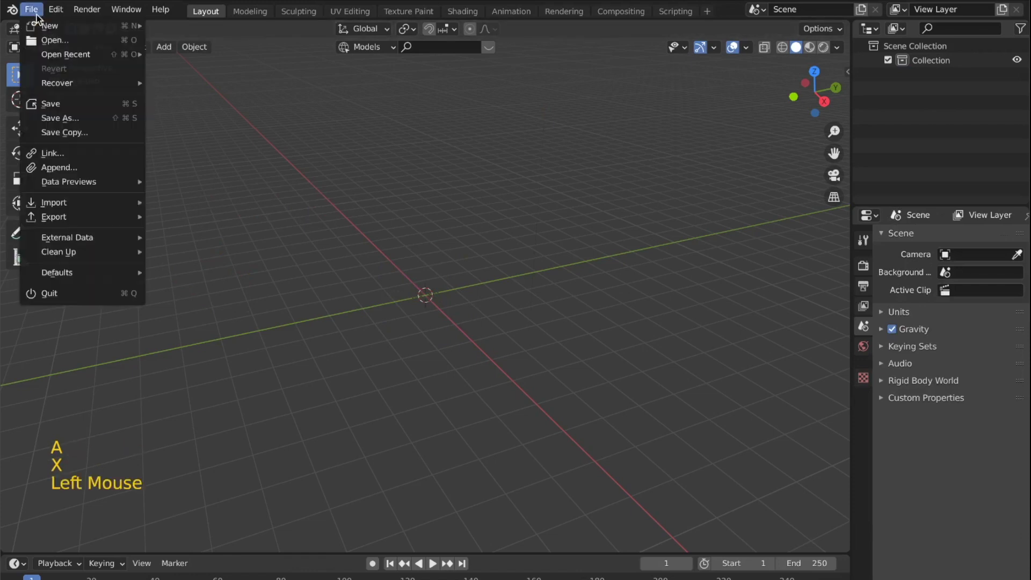
mouse_move(54, 203)
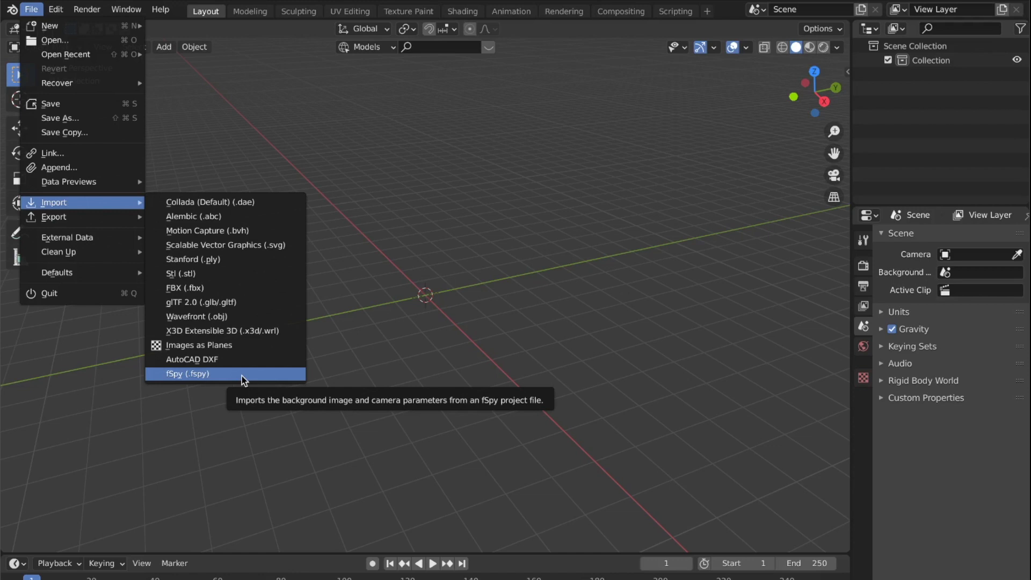
click(63, 12)
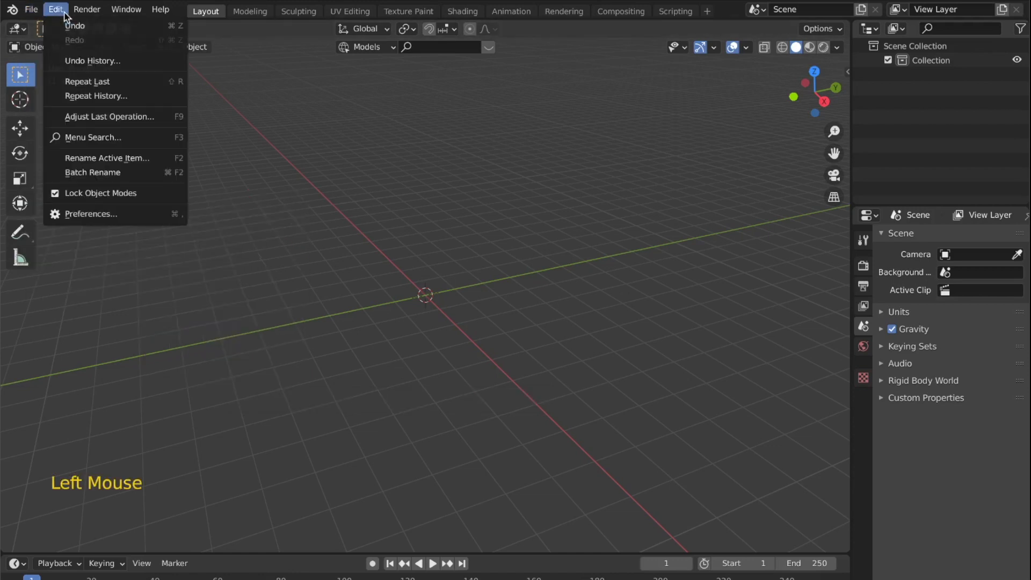
click(111, 215)
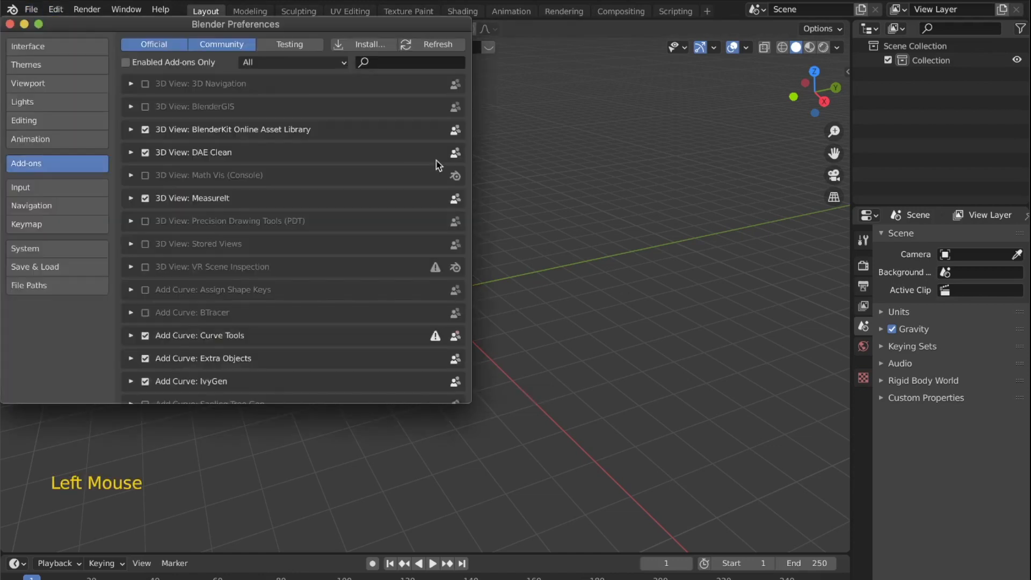
click(420, 63)
text(fsp)
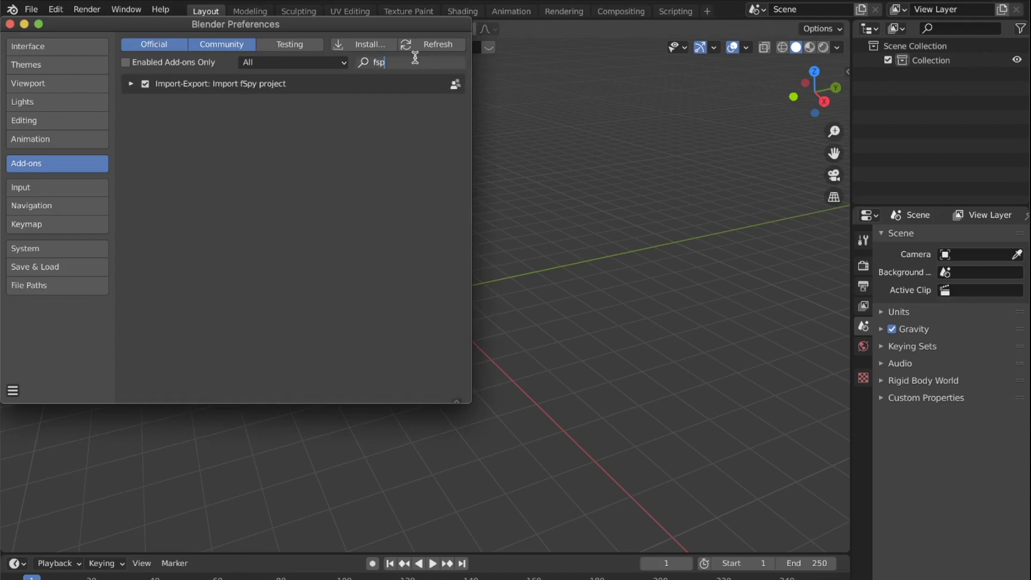
text(y)
click(10, 24)
Step: Import the fSpy project Untitled.fspy from the ref folder
click(31, 9)
mouse_move(89, 203)
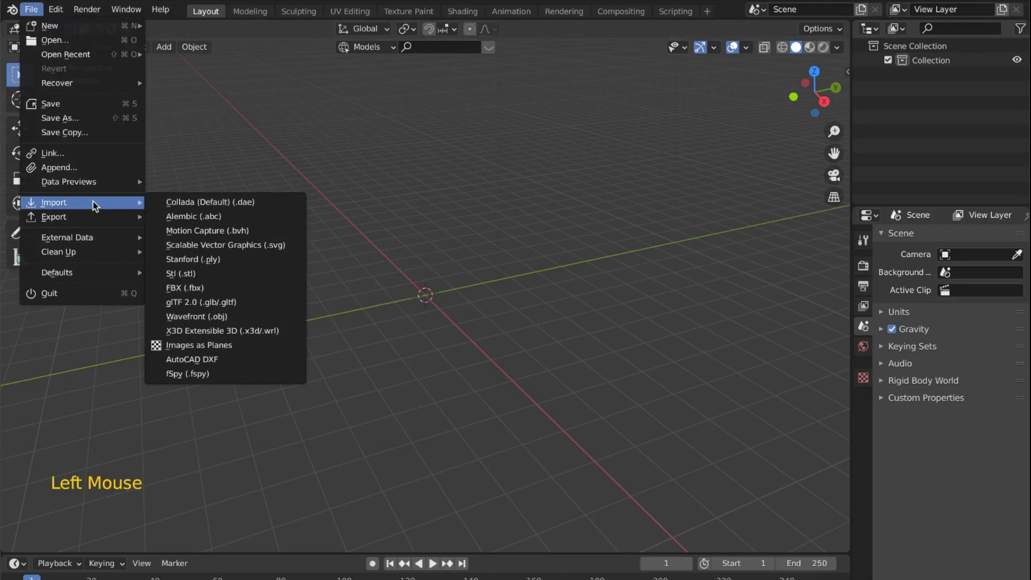
click(206, 372)
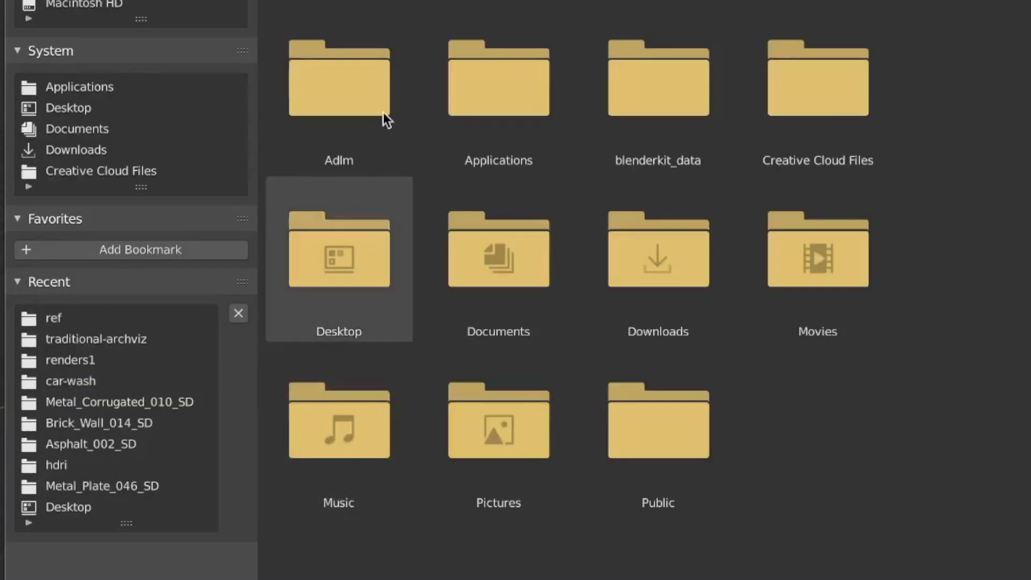
click(70, 337)
click(70, 318)
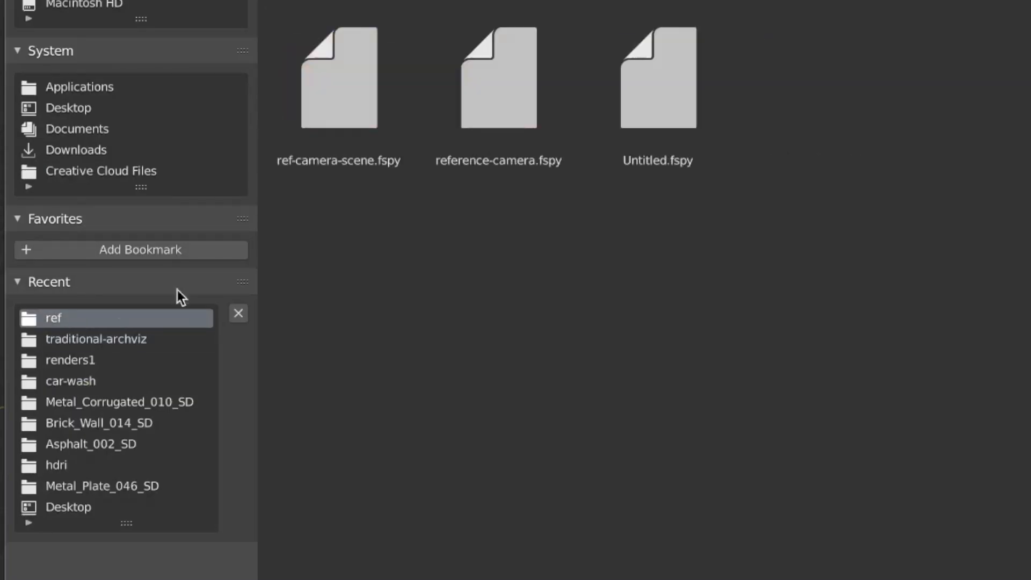
click(640, 146)
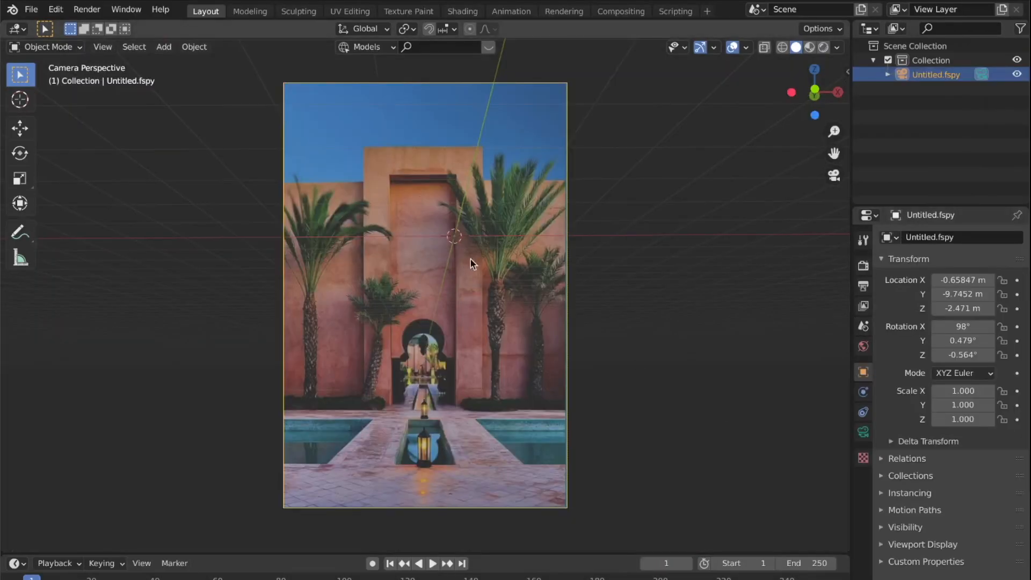
Step: Inspect the imported camera from outside its view, then return to the camera view
shift+middle_drag(509, 276, 513, 302)
shift+middle_drag(498, 187, 497, 163)
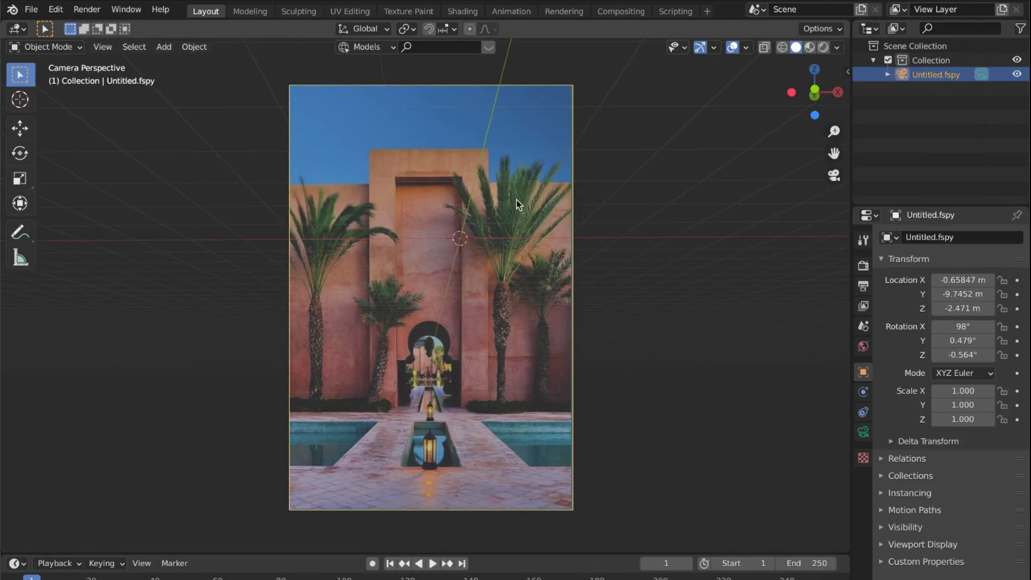
middle_drag(516, 203, 227, 389)
scroll(465, 223, down, 2)
scroll(465, 223, down, 1)
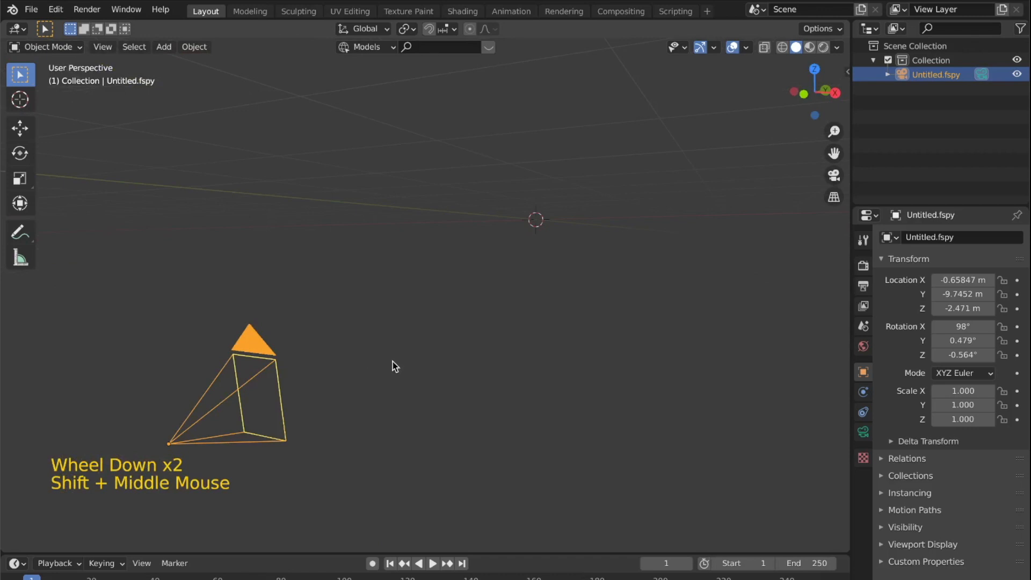
key(KP_0)
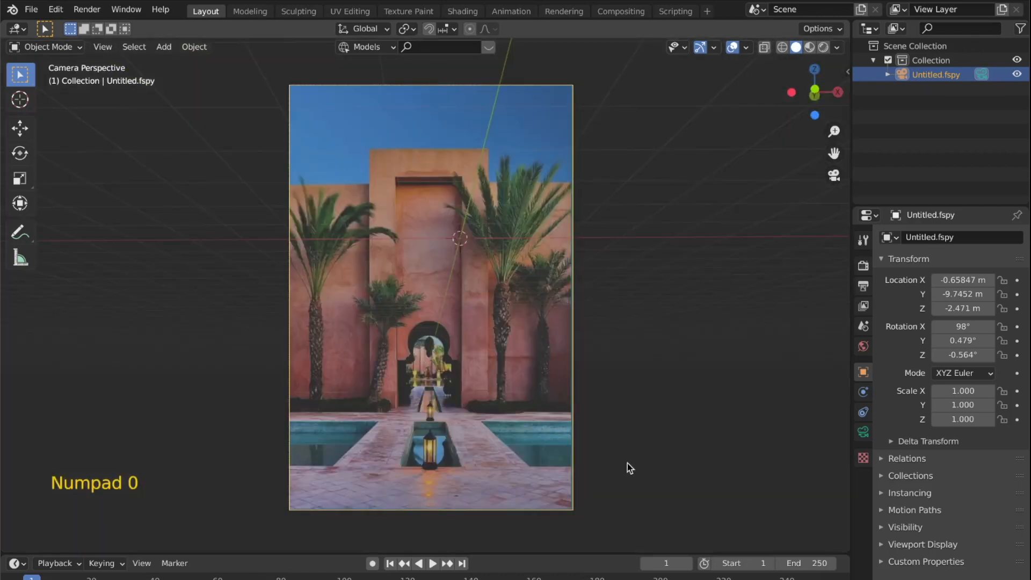
Step: Turn the imported camera's background image off and on again in its camera settings
click(863, 434)
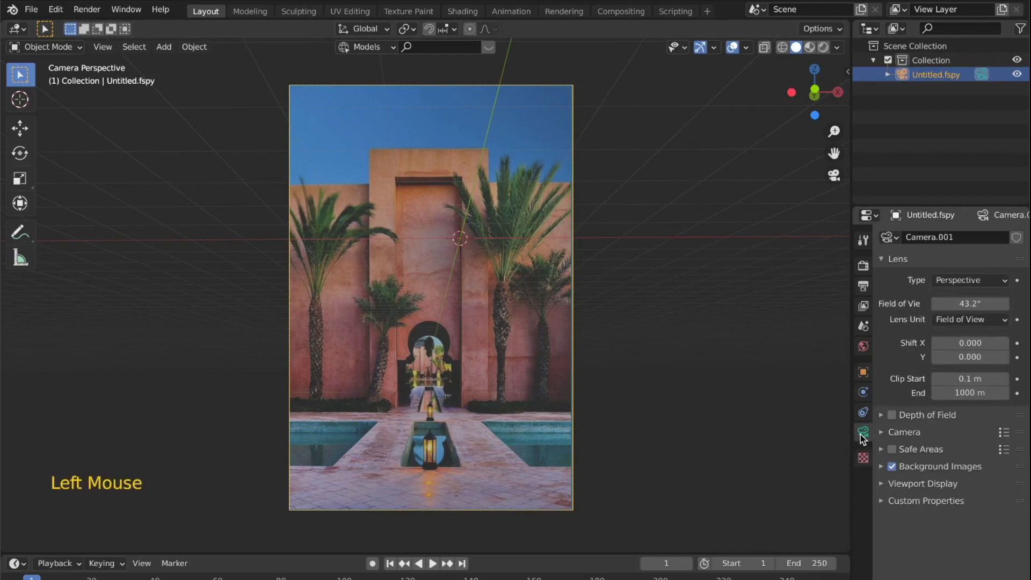
click(892, 467)
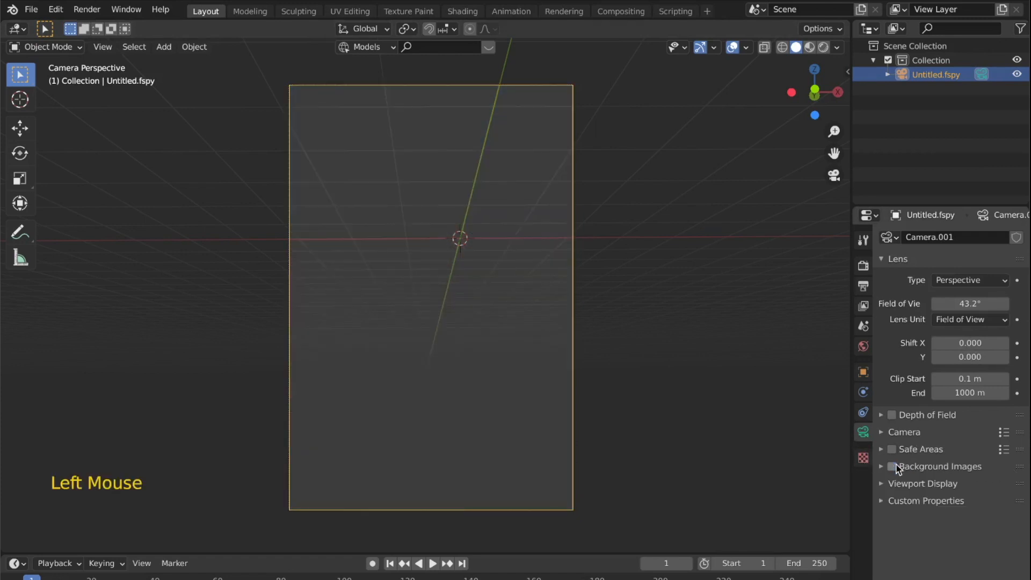
click(893, 467)
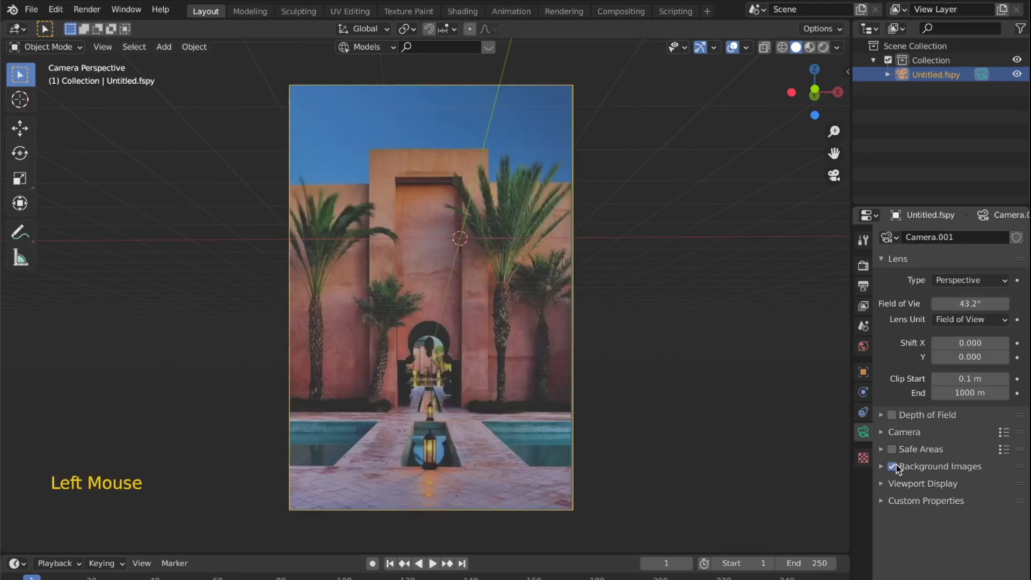
Step: Add a cube and move it so its front face lines up with the upper part of the building's central tower
ctrl+middle_drag(511, 338, 469, 285)
scroll(464, 291, up, 2)
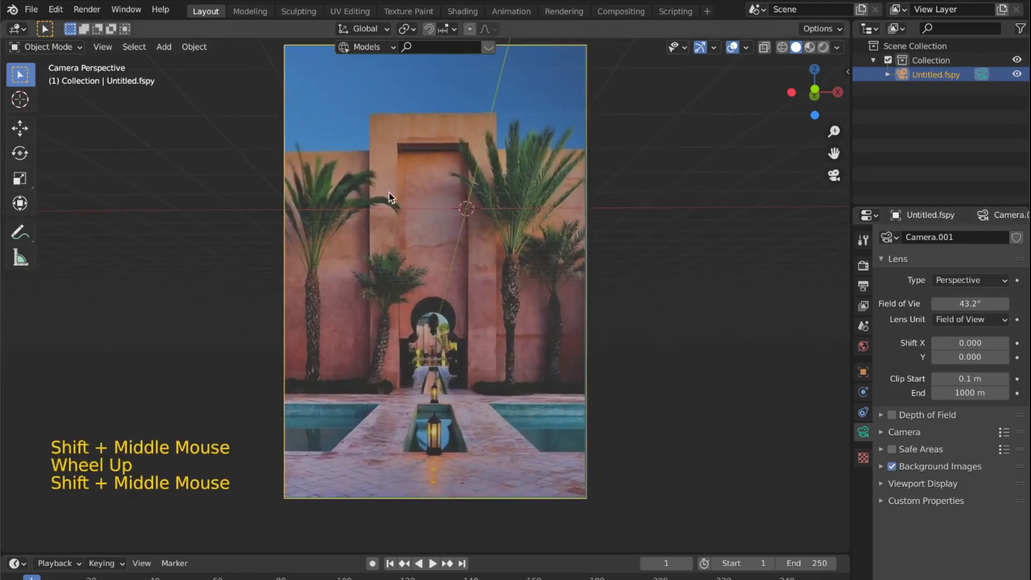
shift+middle_drag(449, 209, 445, 240)
scroll(413, 222, up, 3)
scroll(412, 221, down, 2)
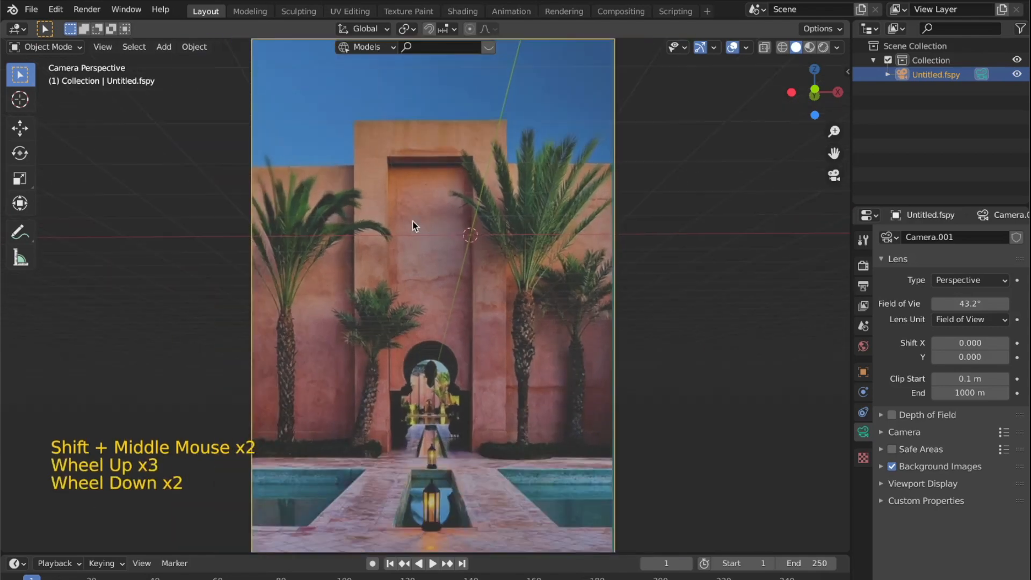
key(shift+a)
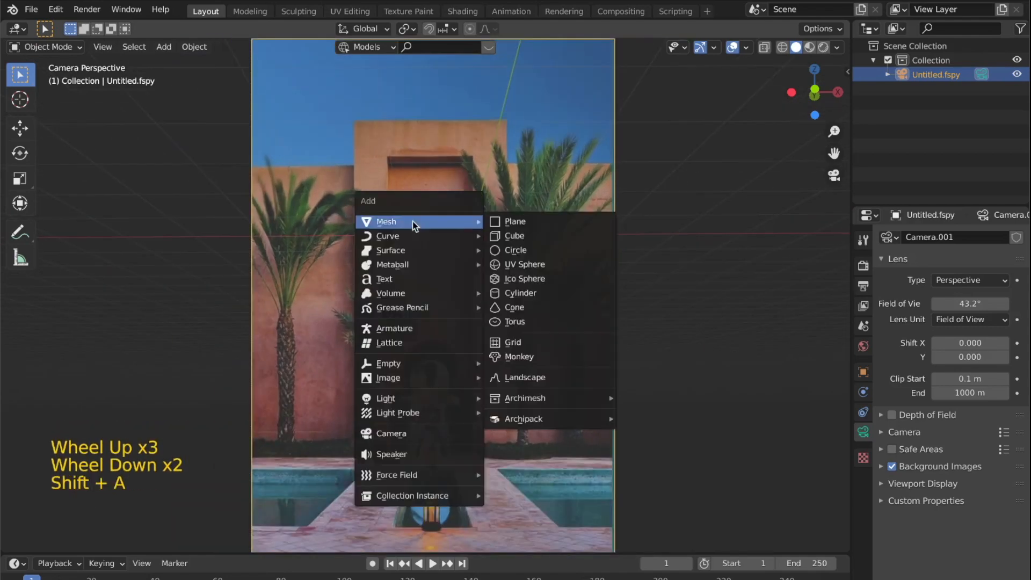
click(558, 233)
key(g)
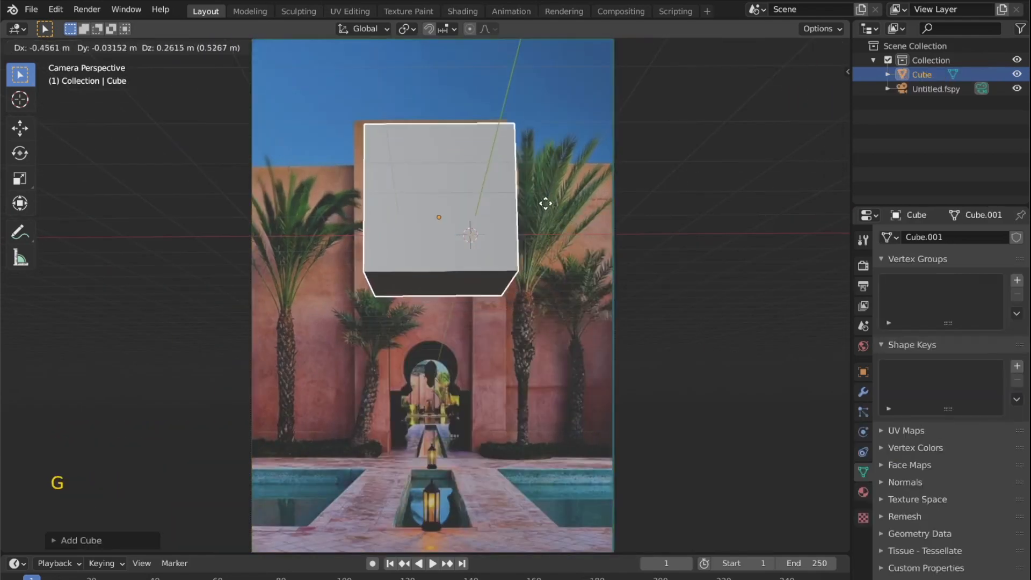
click(539, 208)
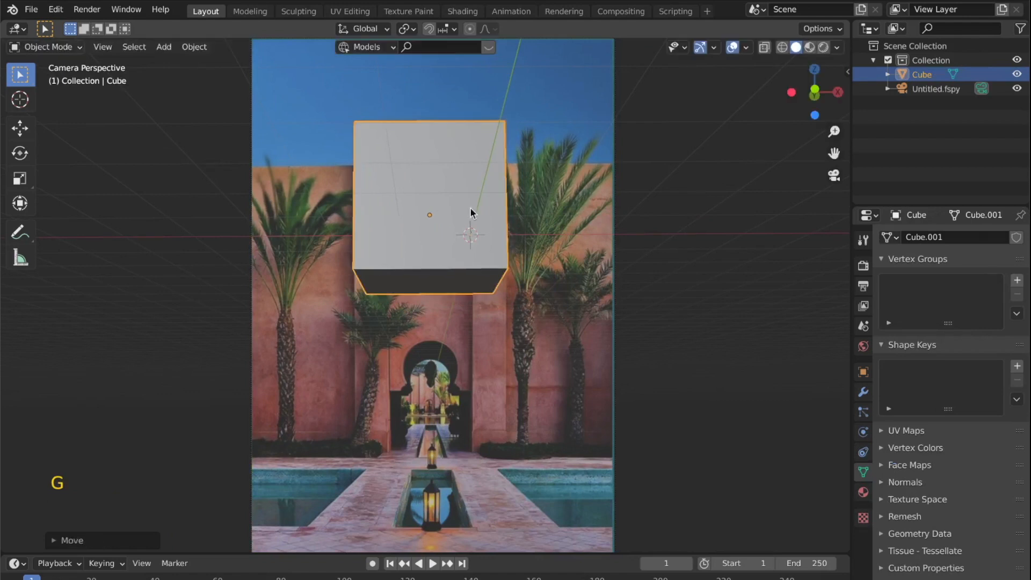
Step: Lower the cube's bottom face along Z so it reaches the foot of the central tower in the photo
key(z)
key(Tab)
key(z)
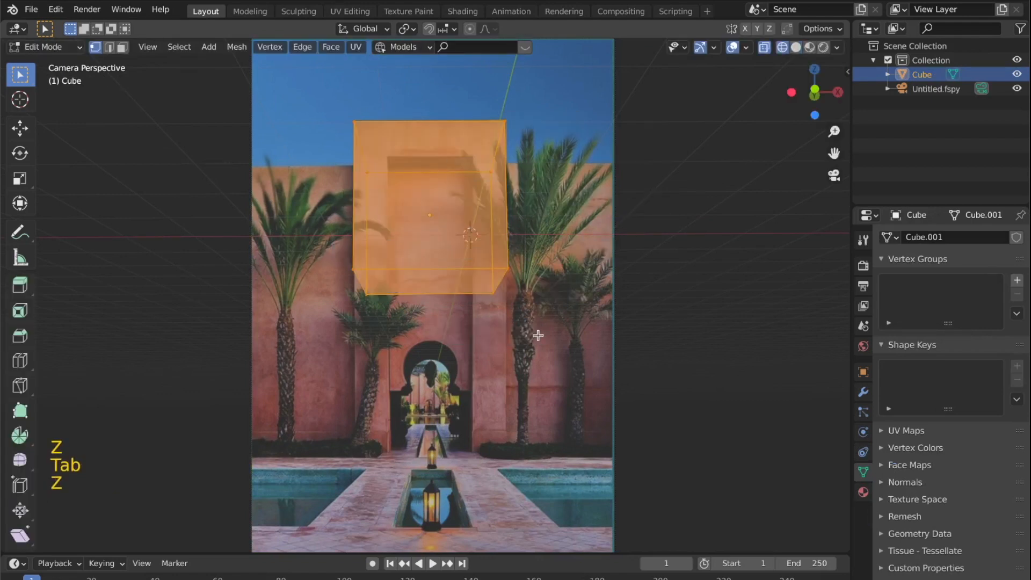
drag(555, 343, 222, 232)
key(g)
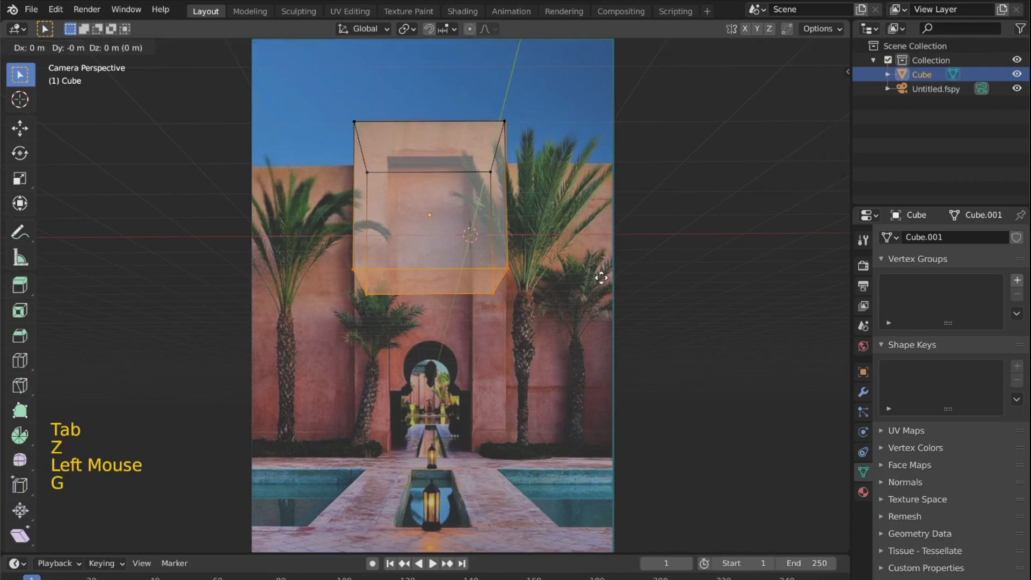
key(z)
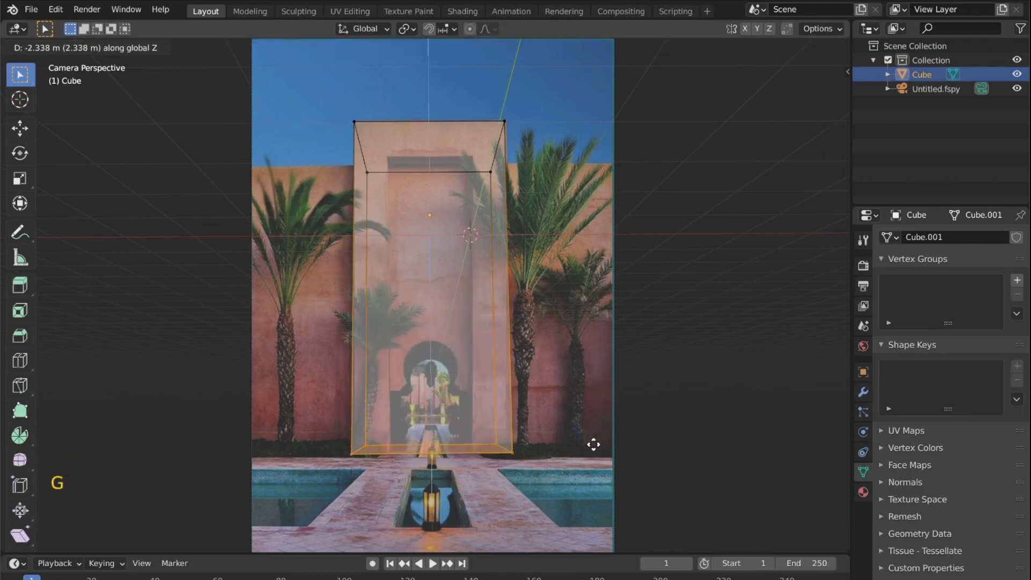
click(589, 428)
key(Tab)
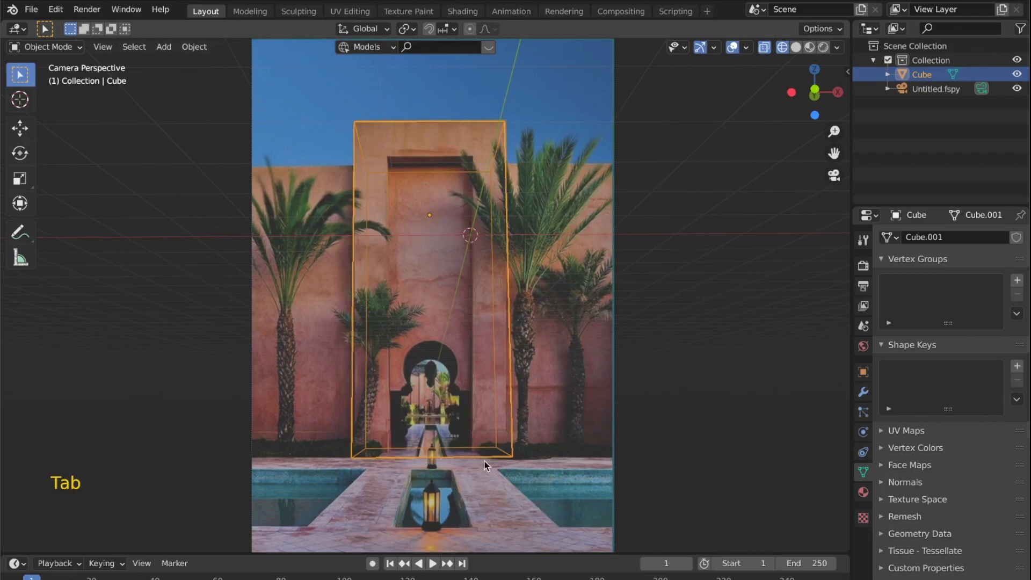
Step: Move the whole cube back along Y so its base sits where the tower meets the ground
key(g)
key(y)
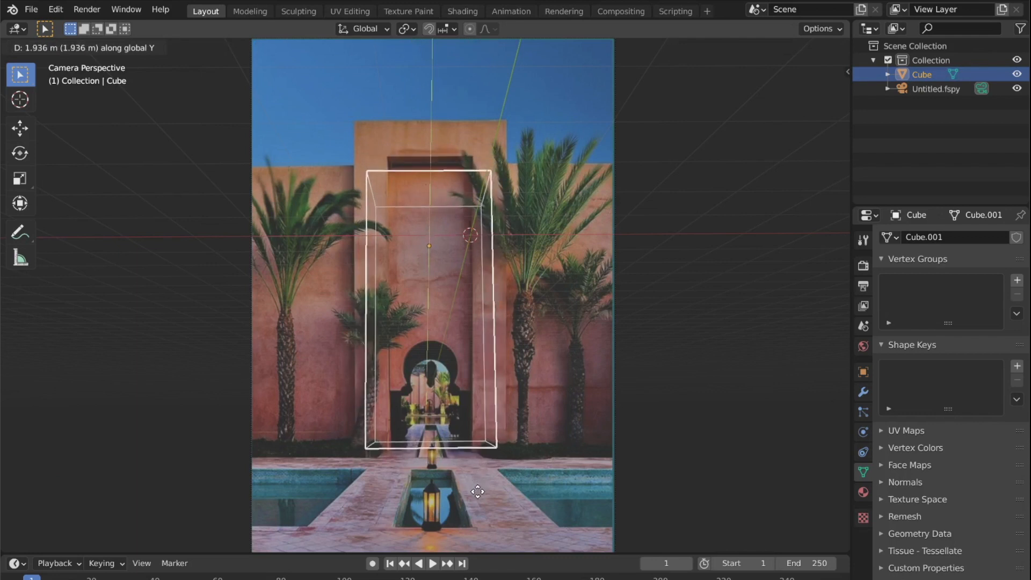
click(421, 472)
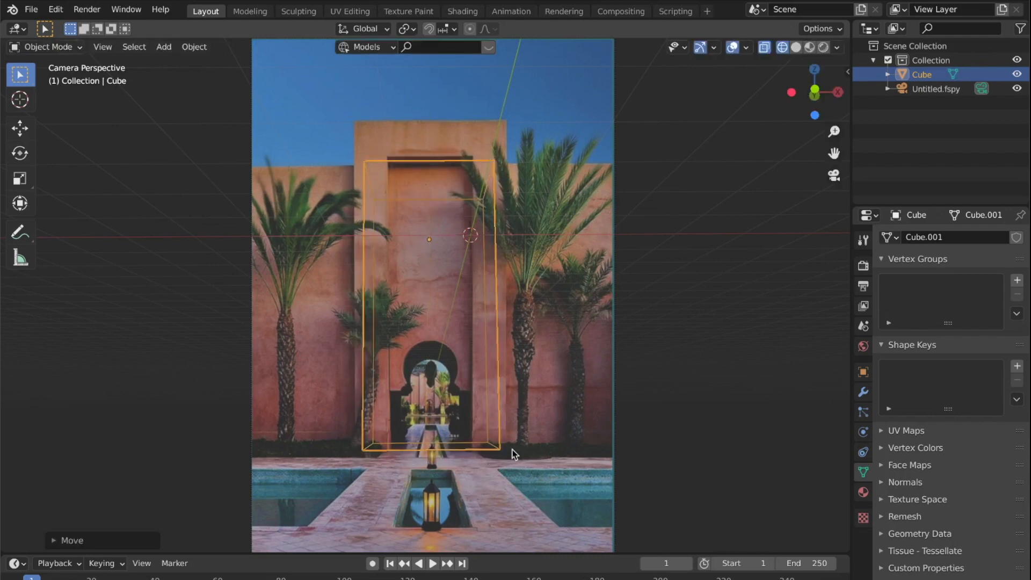
key(Tab)
key(Tab)
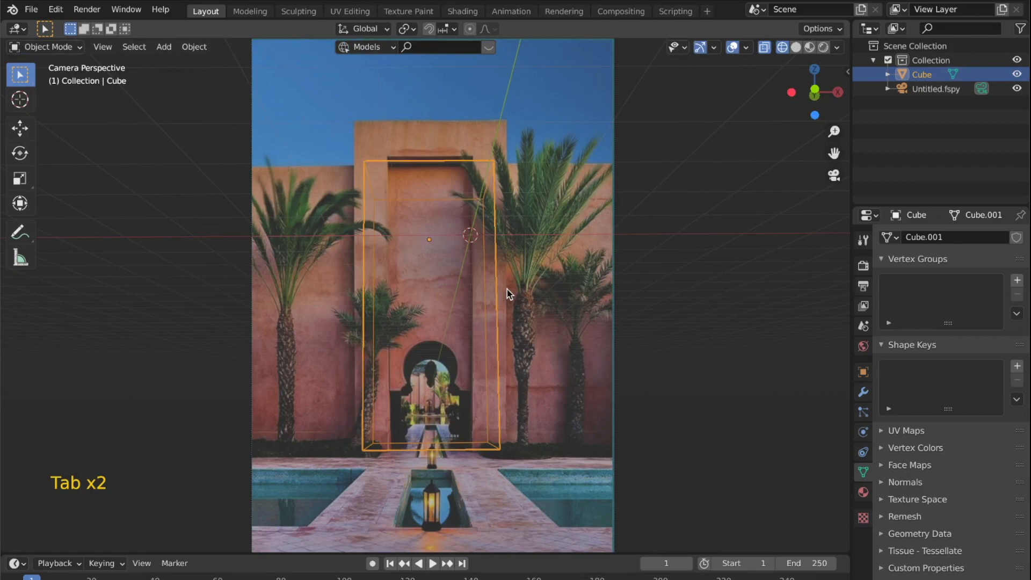
key(s)
key(z)
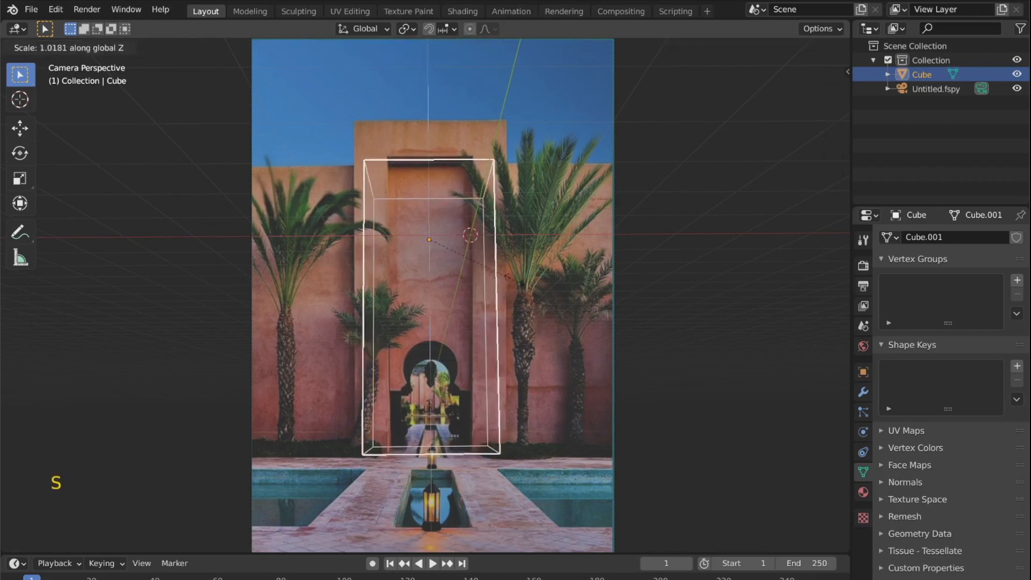
click(514, 283)
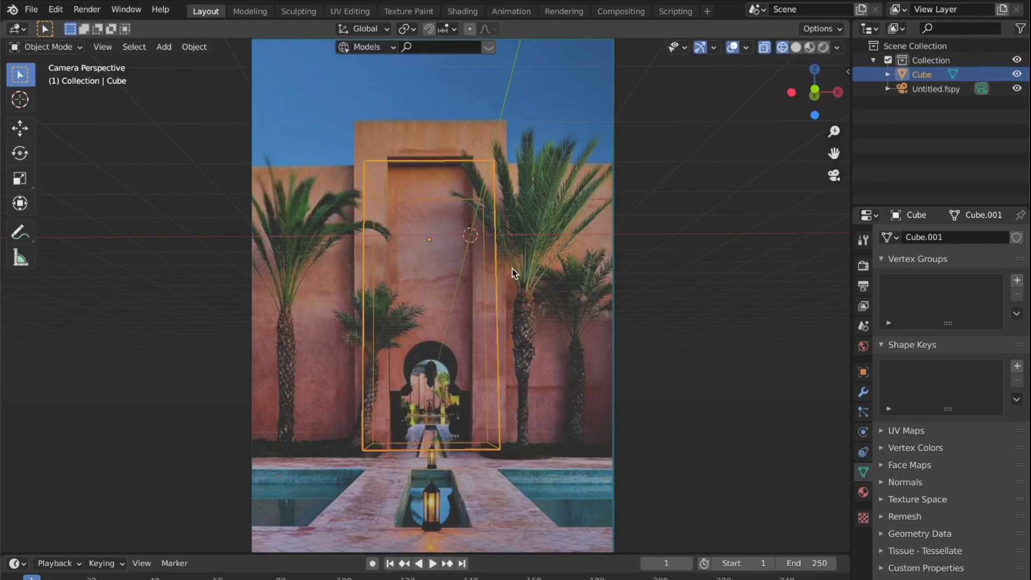
Step: Raise the cube's top face about 0.66 m along Z to the tower's upper edge
shift+middle_drag(483, 316, 495, 257)
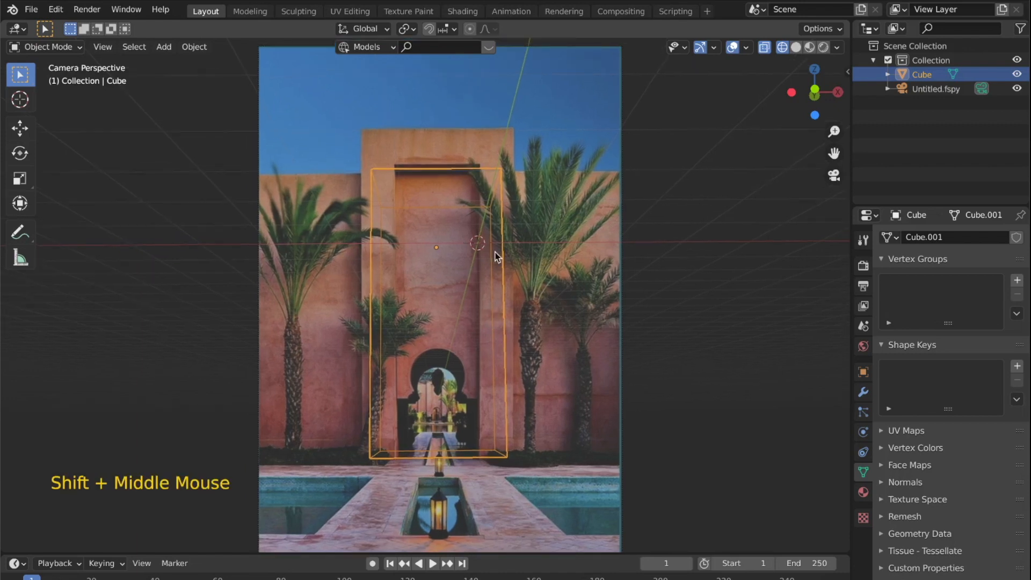
key(Tab)
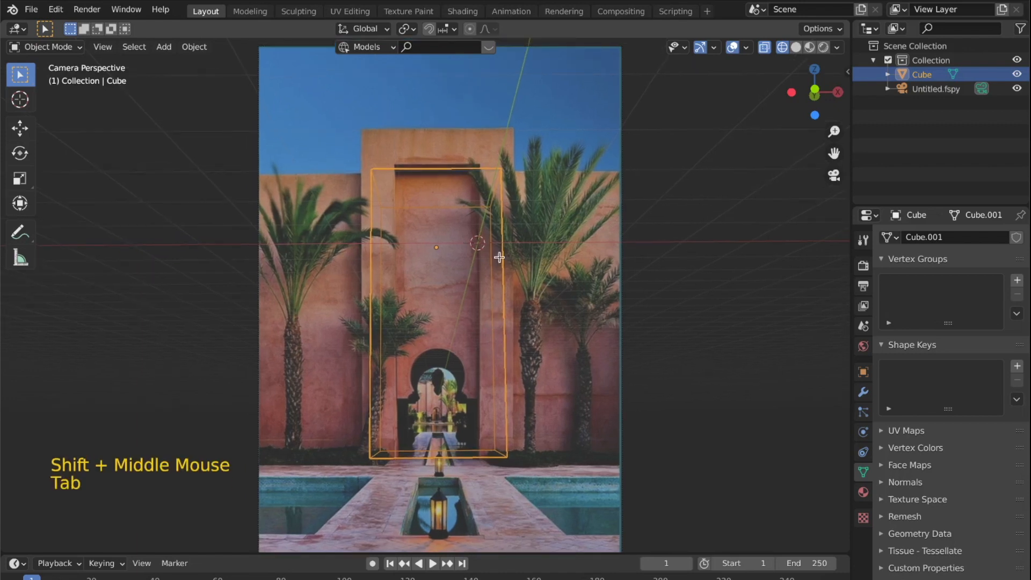
click(122, 48)
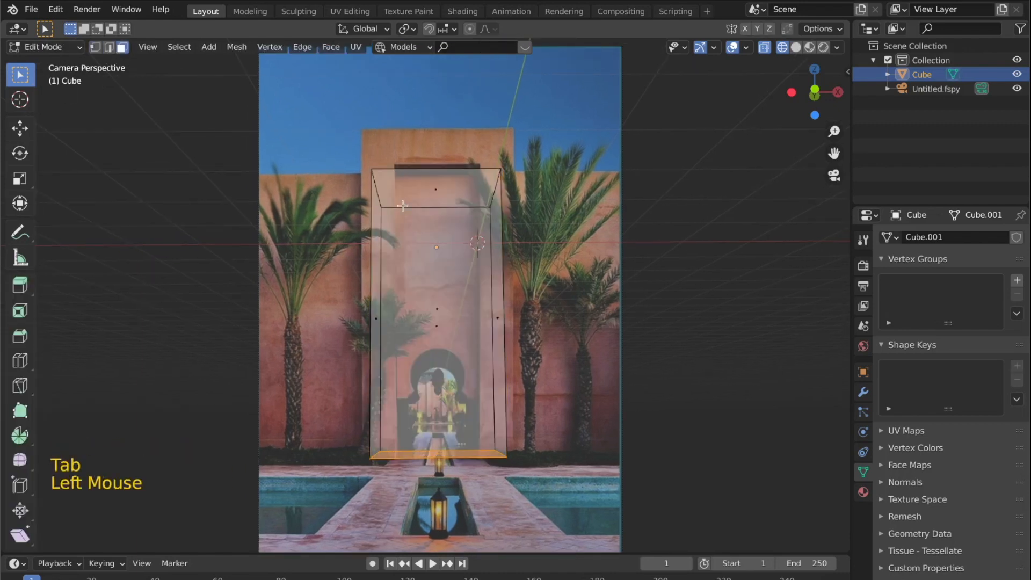
click(433, 199)
key(g)
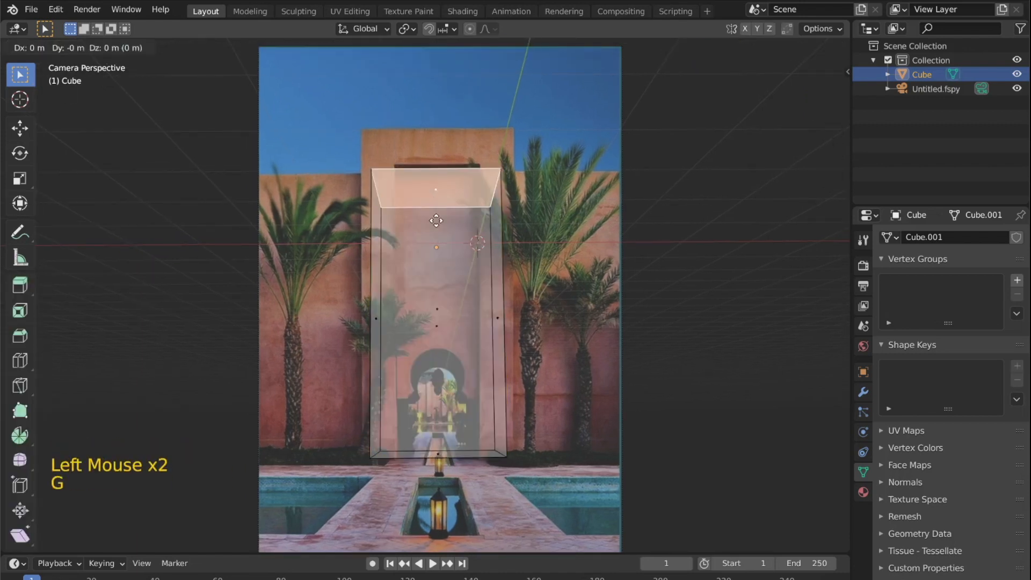
key(z)
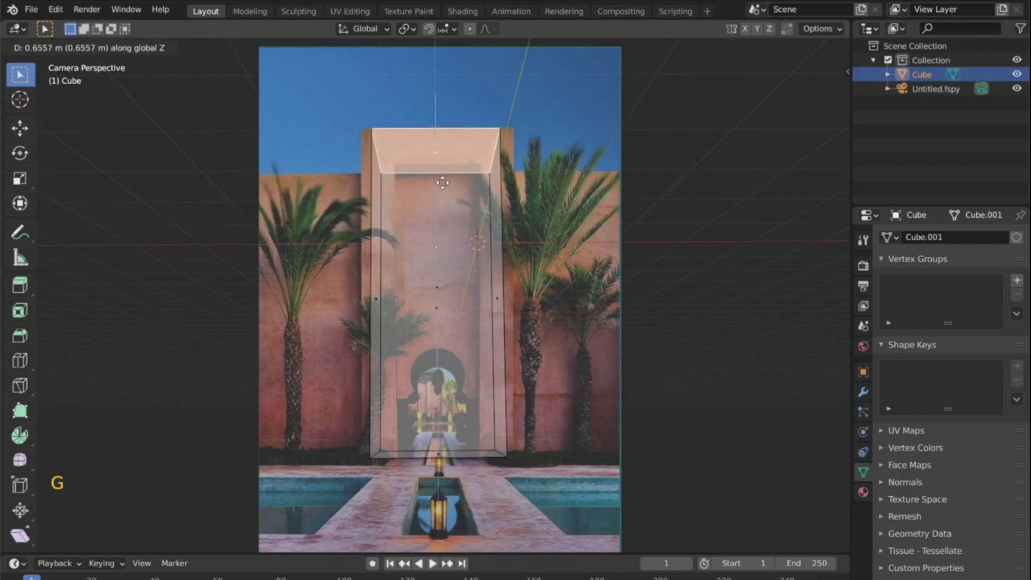
click(443, 182)
Step: Scale the cube's two side faces apart along X by about 1.18 to match the tower's width
click(373, 252)
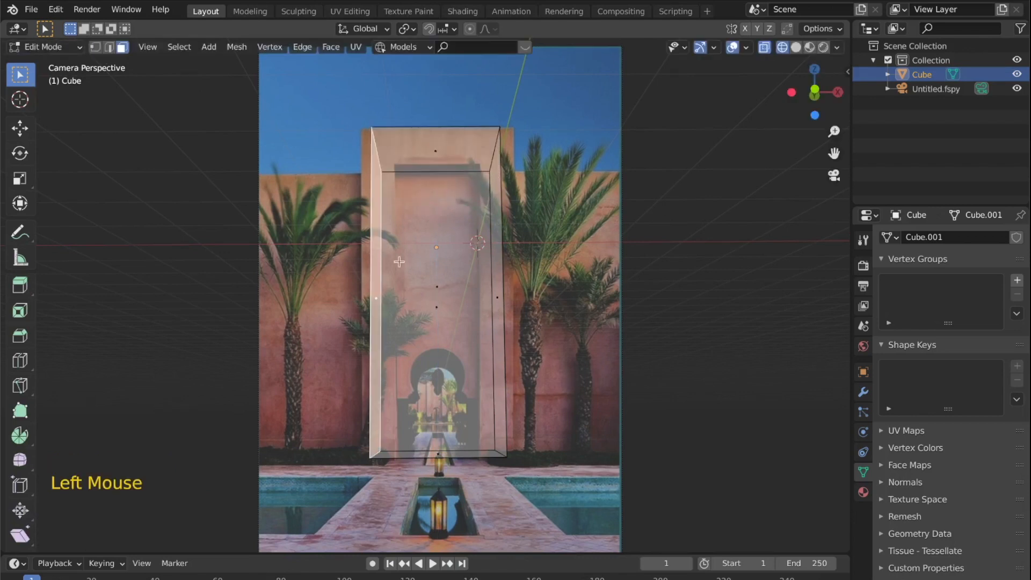
shift+click(499, 286)
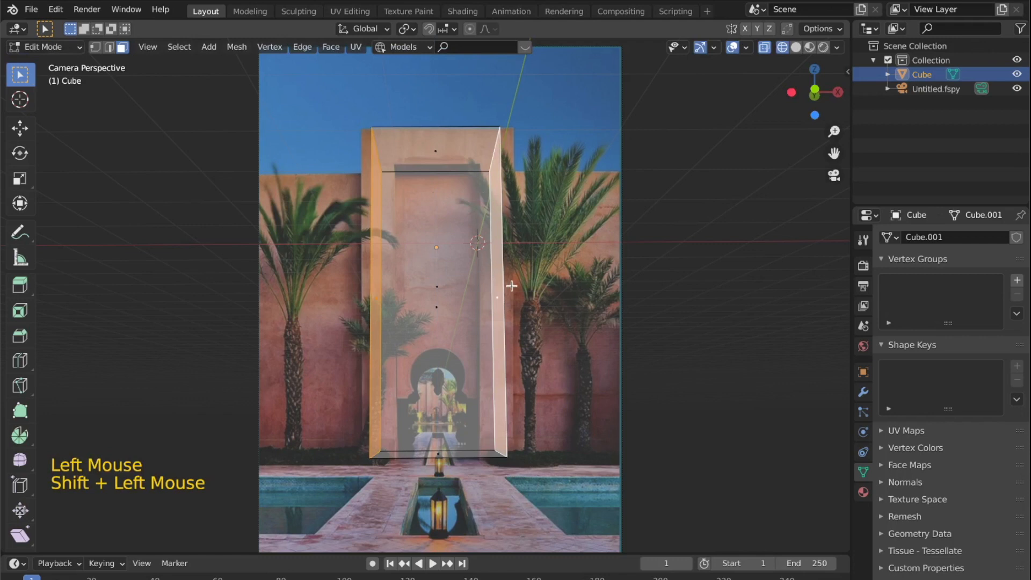
key(s)
key(x)
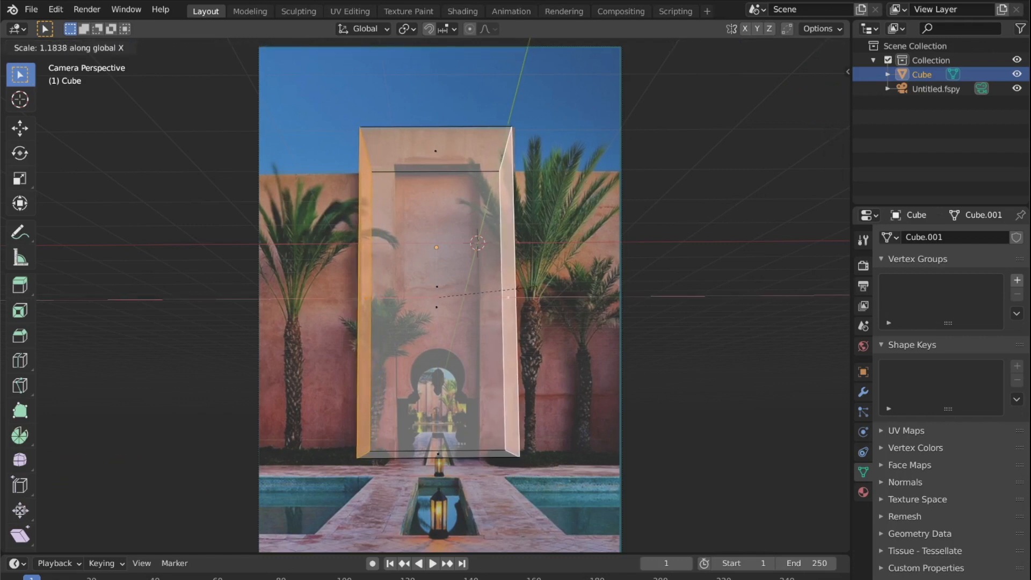
click(526, 288)
shift+middle_drag(508, 357, 507, 351)
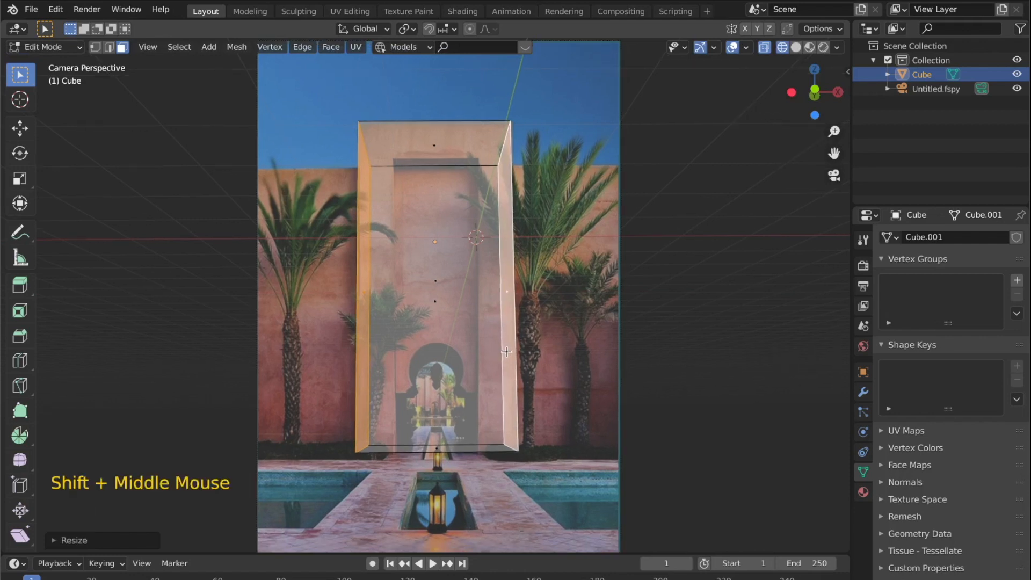
key(Tab)
shift+middle_drag(470, 306, 453, 304)
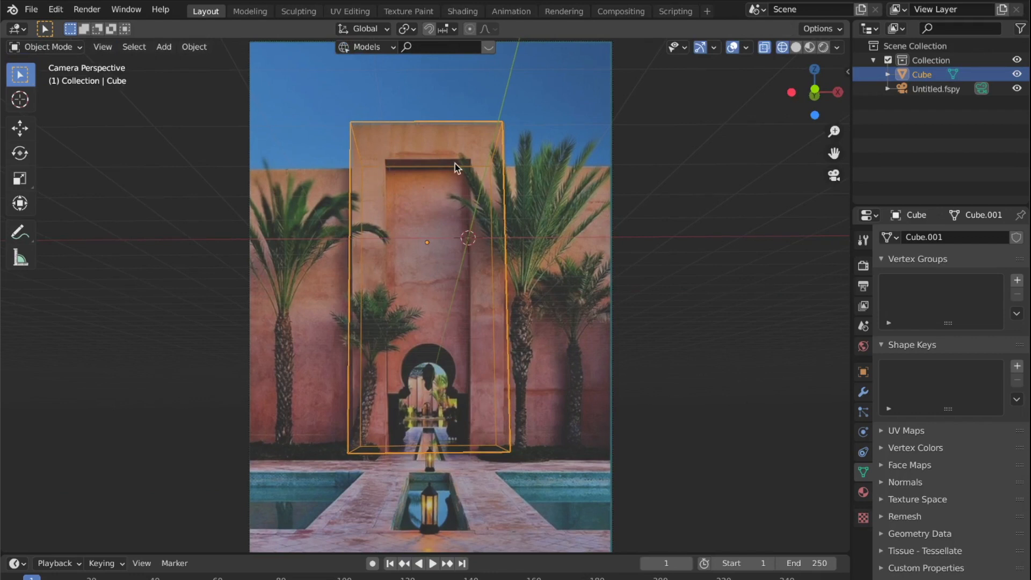
Step: Add two vertical loop cuts to the cube and spread them along X to line up with the sides of the tower's recess
key(Tab)
key(super+z)
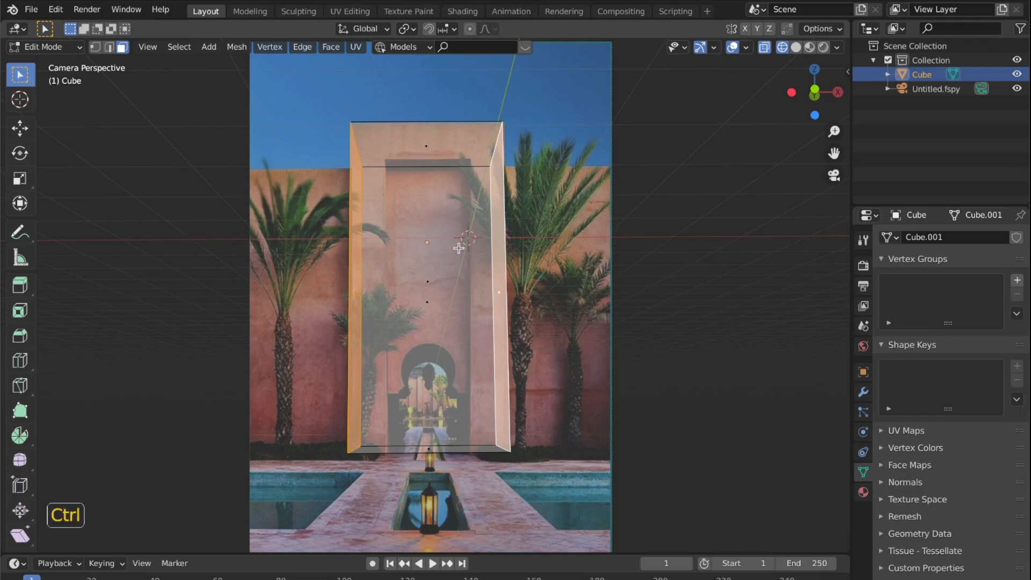
key(ctrl+r)
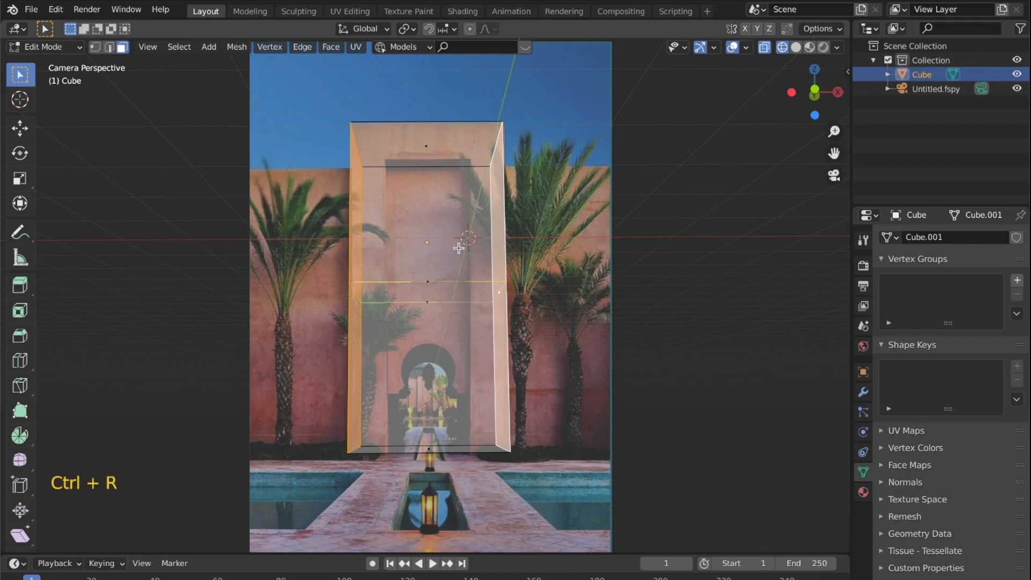
scroll(431, 134, up, 1)
click(432, 134)
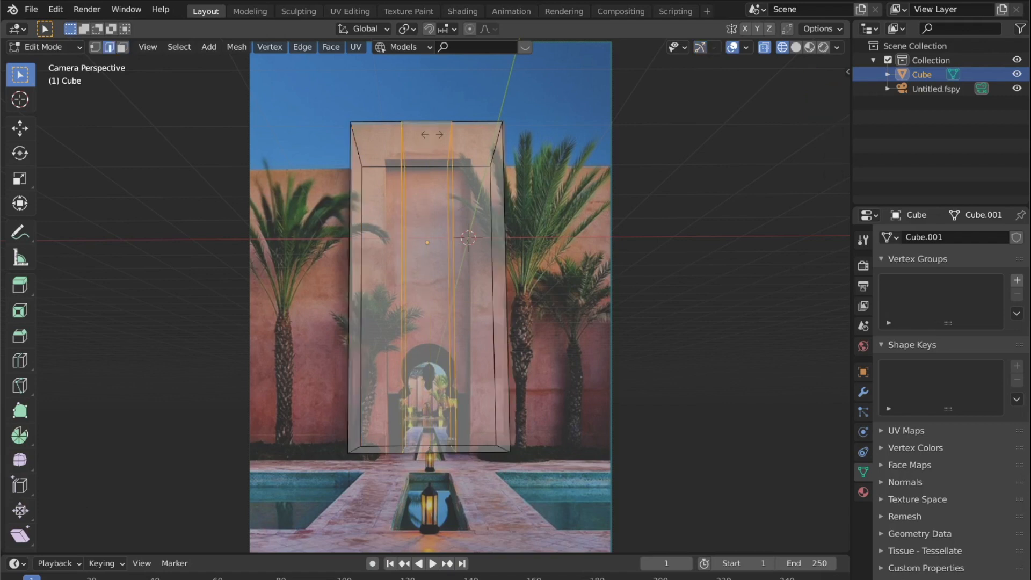
click(431, 135)
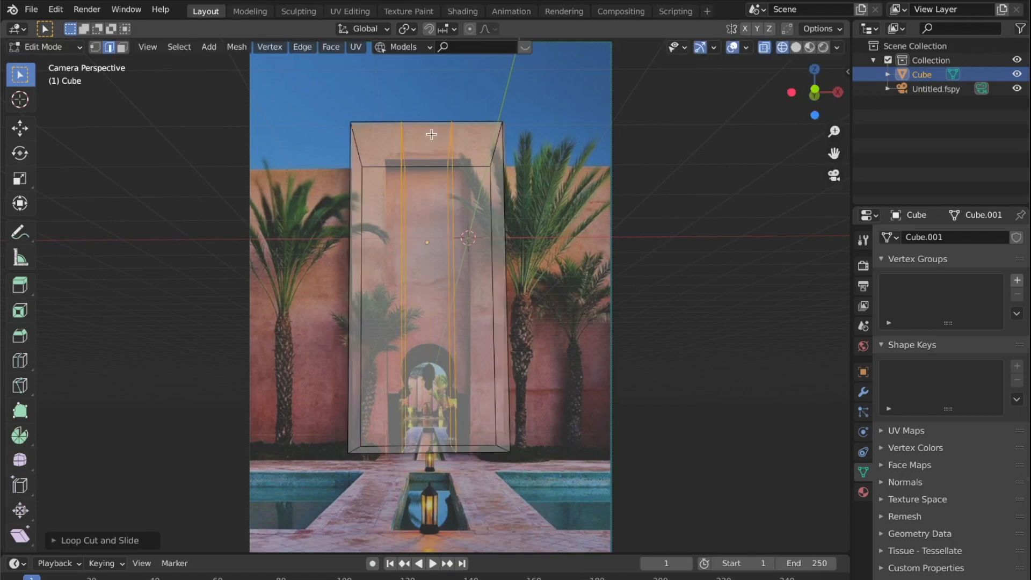
key(s)
key(x)
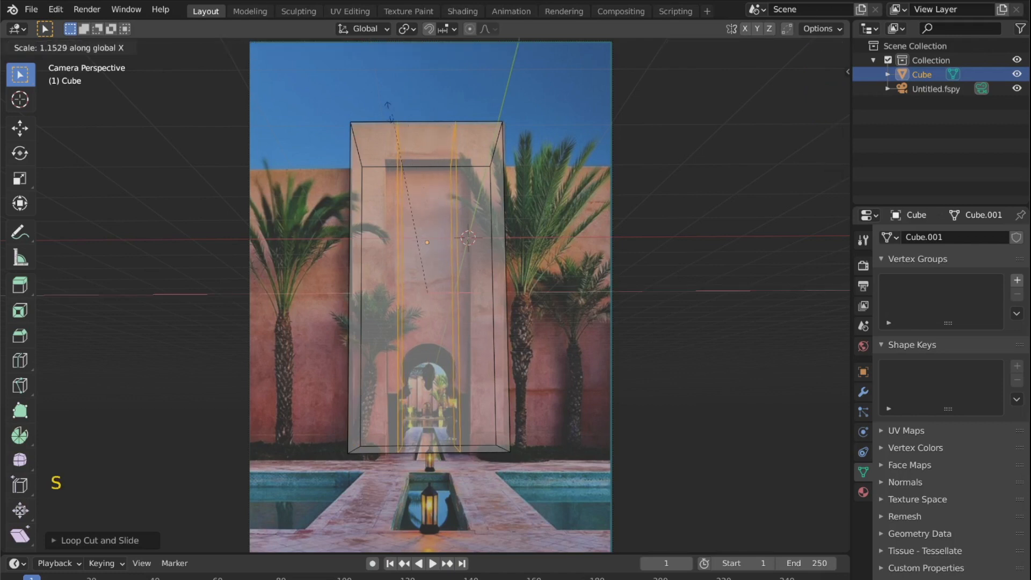
click(231, 112)
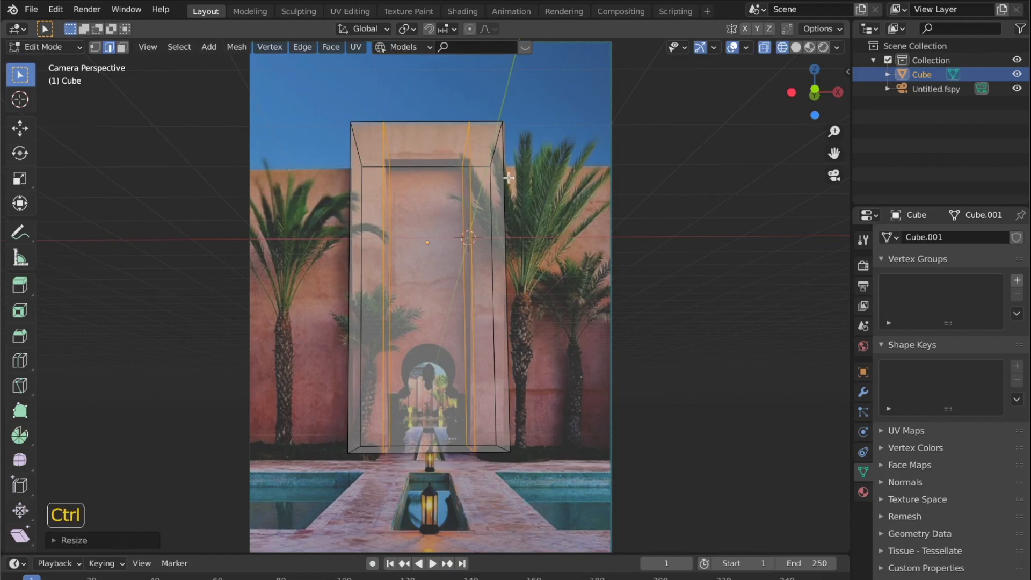
Step: Add a horizontal loop cut around the cube and slide it up to the upper edge of the recess
key(ctrl+r)
click(508, 161)
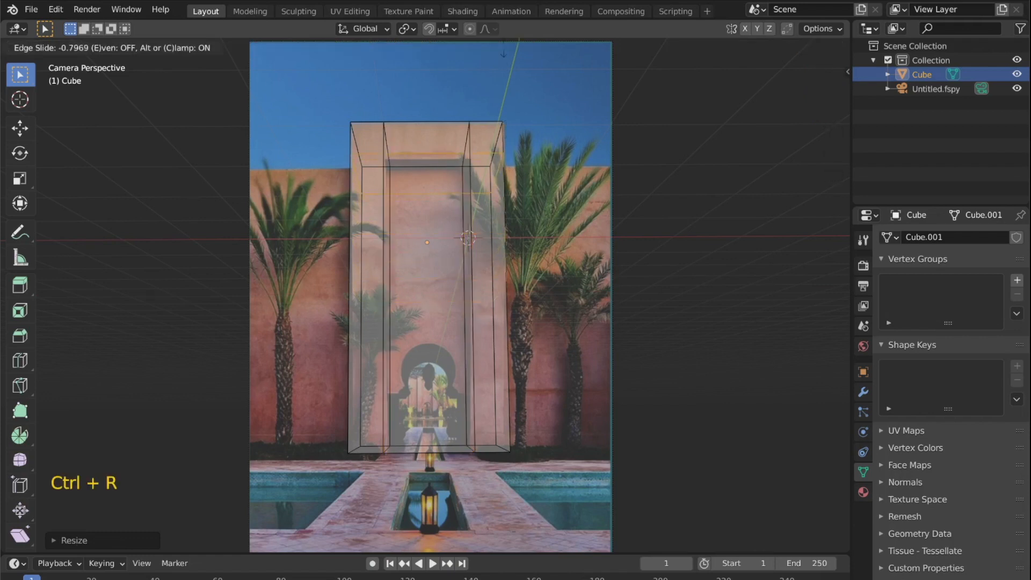
click(503, 52)
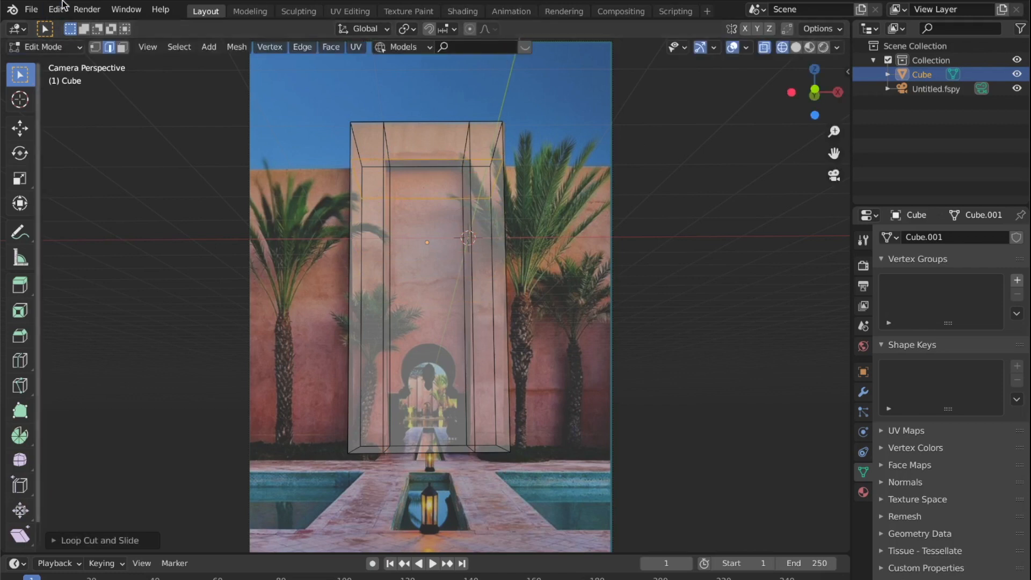
Step: Select the tall central face on the cube's front, below the horizontal cut, in face selection mode
click(122, 47)
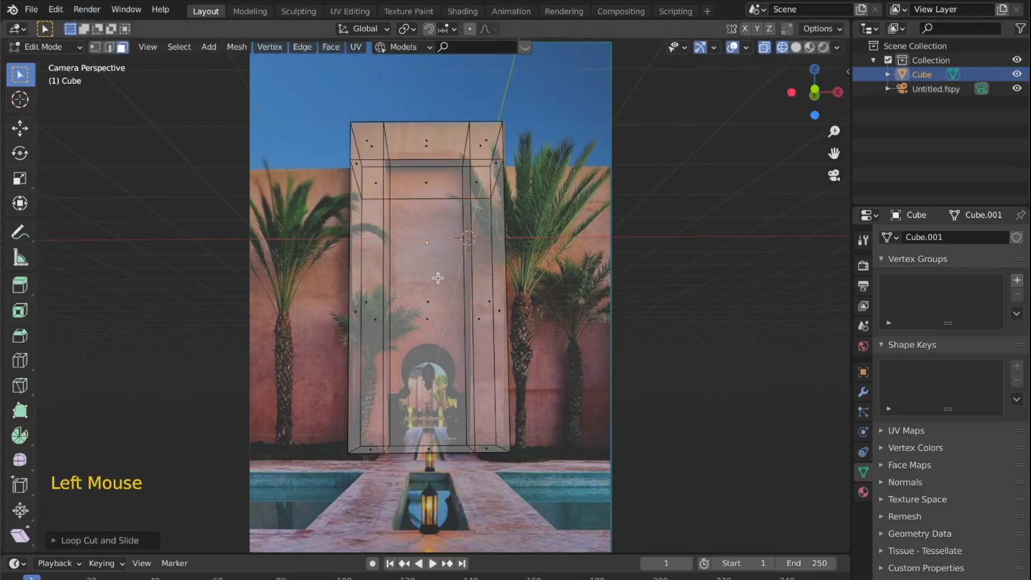
key(z)
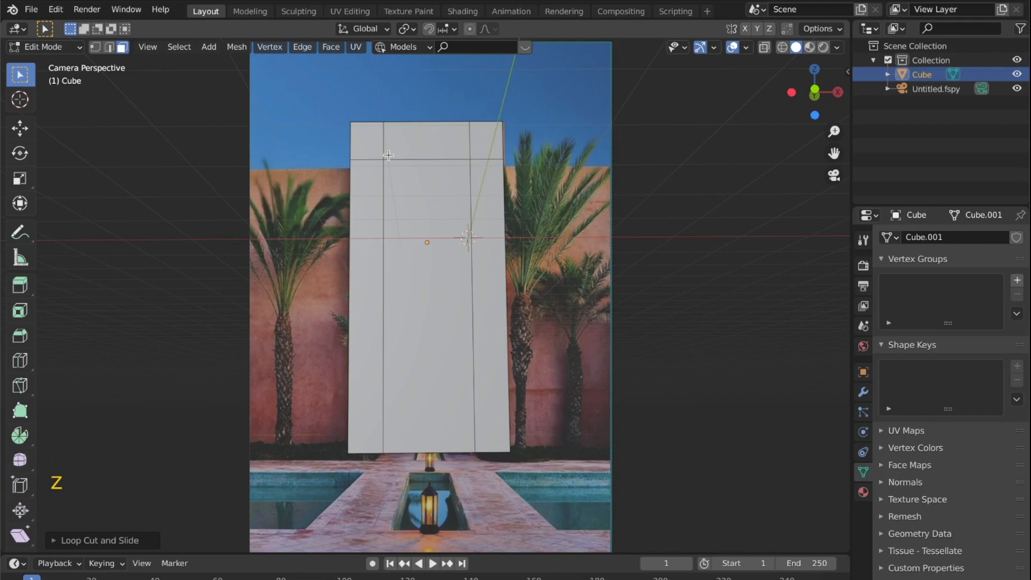
click(413, 274)
key(z)
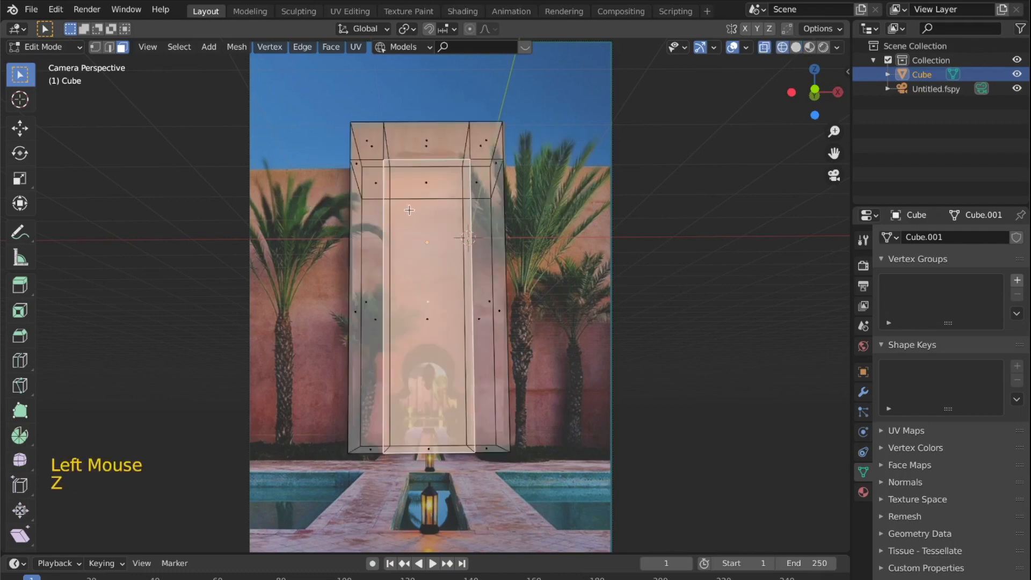
key(e)
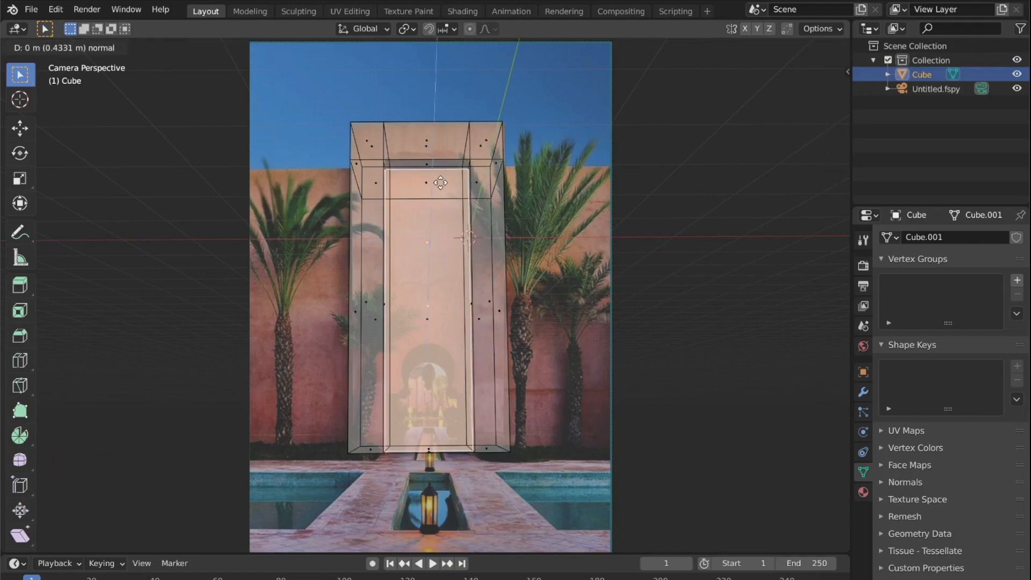
right_click(437, 182)
key(super+z)
key(KP_3)
key(z)
key(g)
key(y)
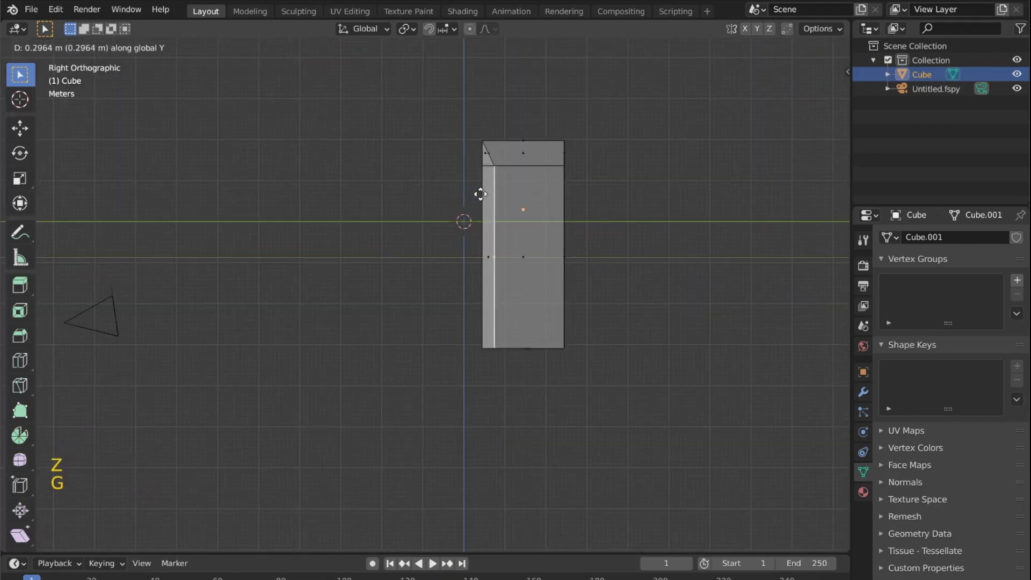
right_click(478, 194)
key(super+z)
middle_drag(499, 203, 518, 239)
Step: Extrude the central front face and move it about 0.16 m inward along Y in the right side view
click(518, 239)
key(KP_3)
key(e)
right_click(518, 239)
key(g)
key(y)
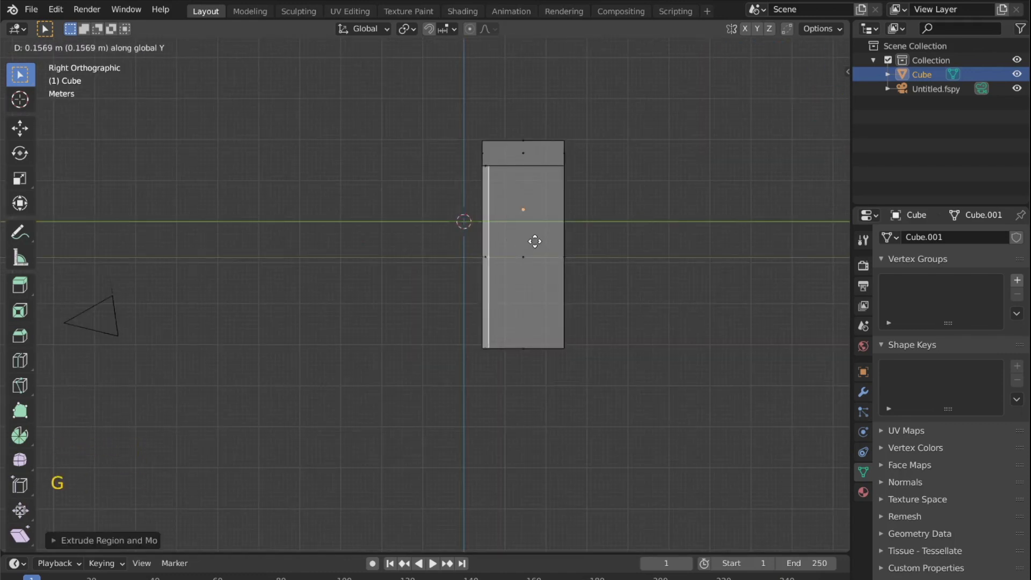
click(538, 242)
Step: Move the recessed face about 0.22 m further inward along Y, matching the recess in the photo through the camera view
key(KP_0)
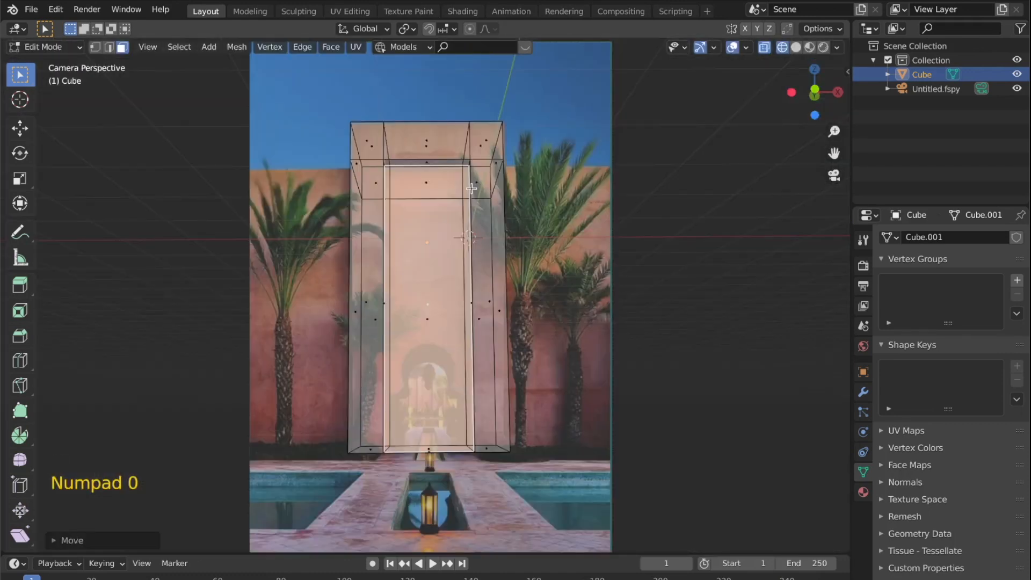
key(g)
key(y)
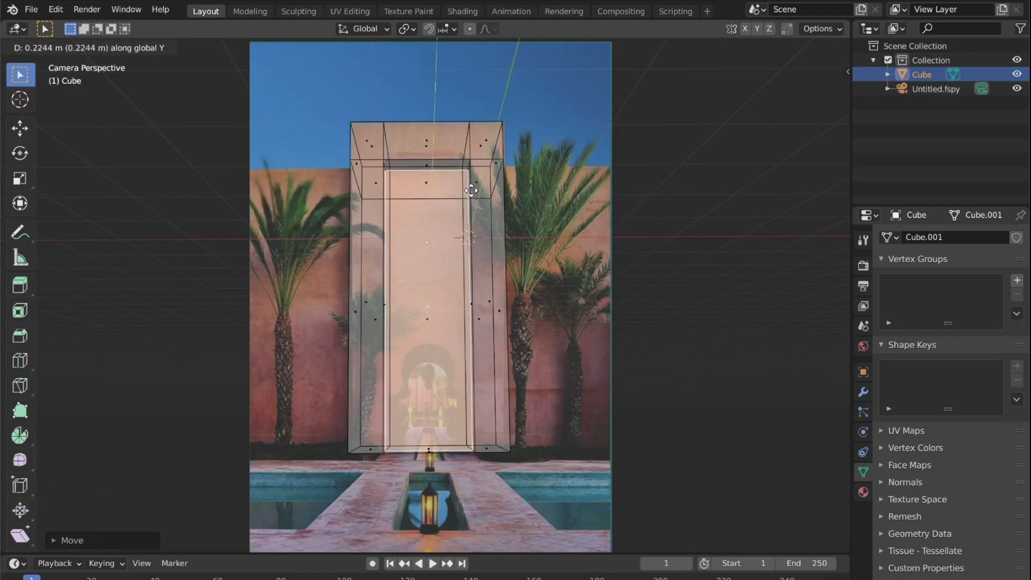
click(471, 190)
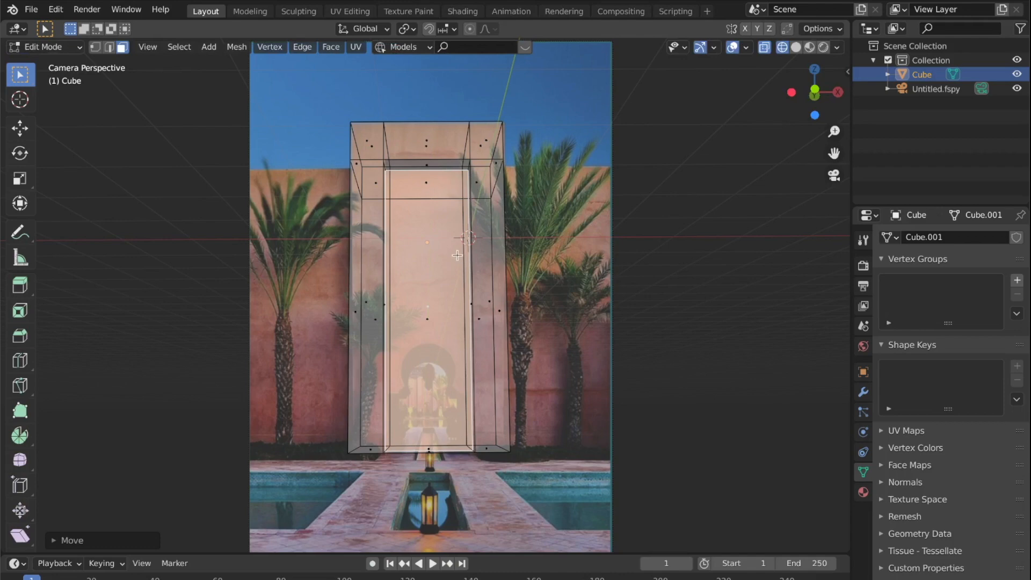
Step: Switch to vertex selection and return the tower to Object Mode with solid shading
scroll(456, 254, up, 1)
scroll(456, 254, down, 2)
scroll(457, 254, up, 3)
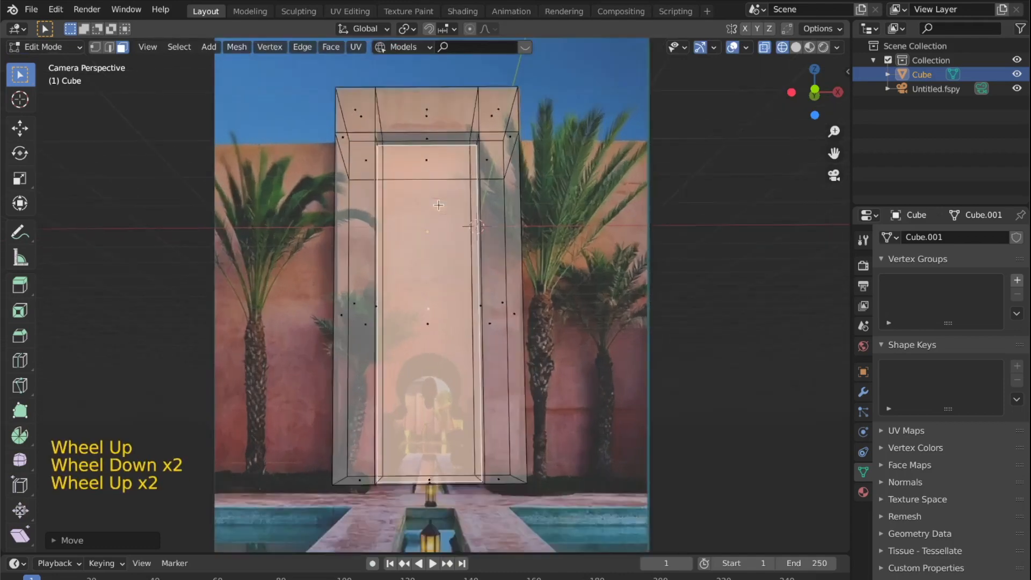
shift+middle_drag(456, 254, 426, 247)
shift+scroll(426, 246, down, 1)
scroll(426, 247, up, 3)
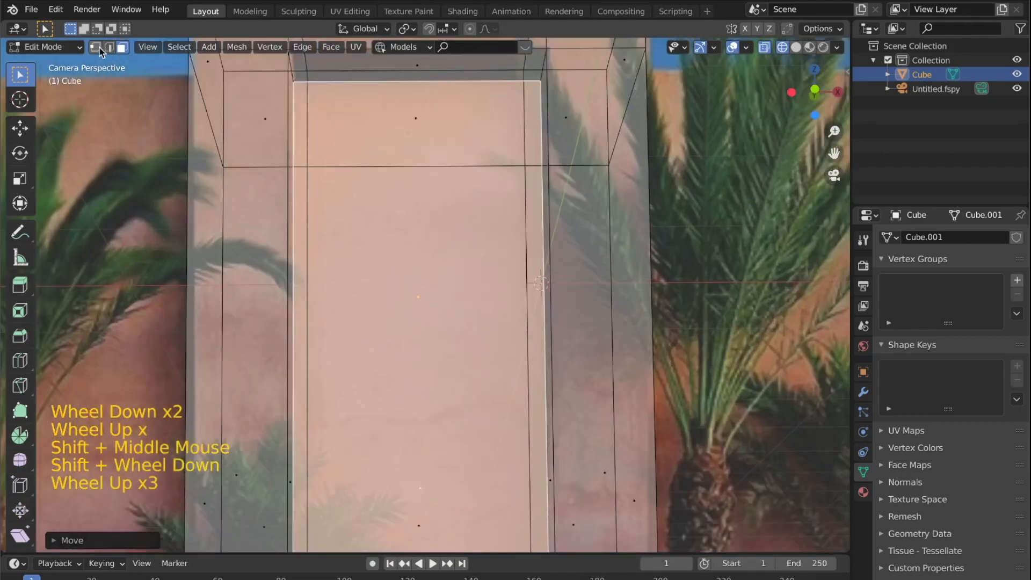
click(95, 47)
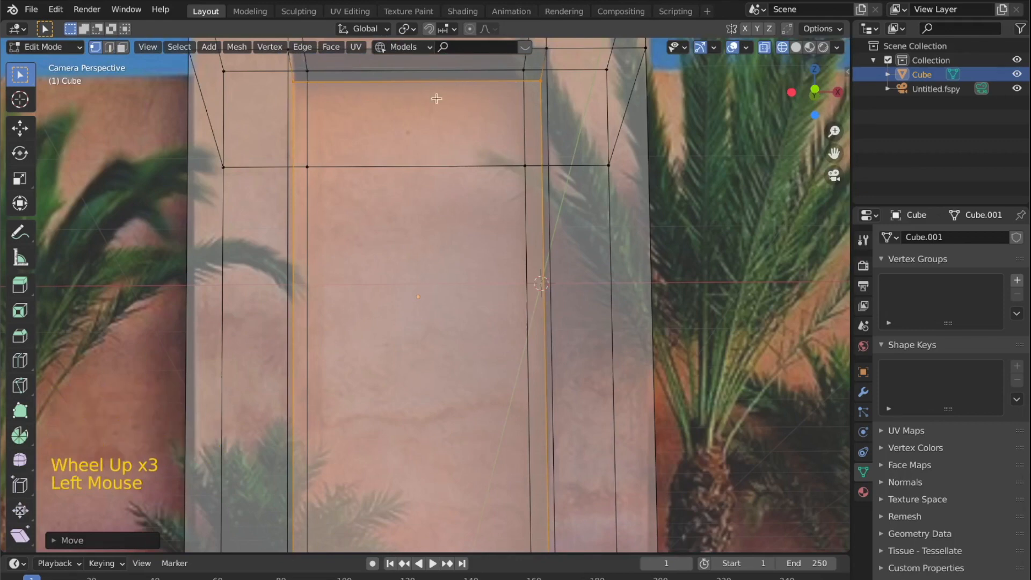
scroll(449, 235, down, 5)
key(z)
key(Tab)
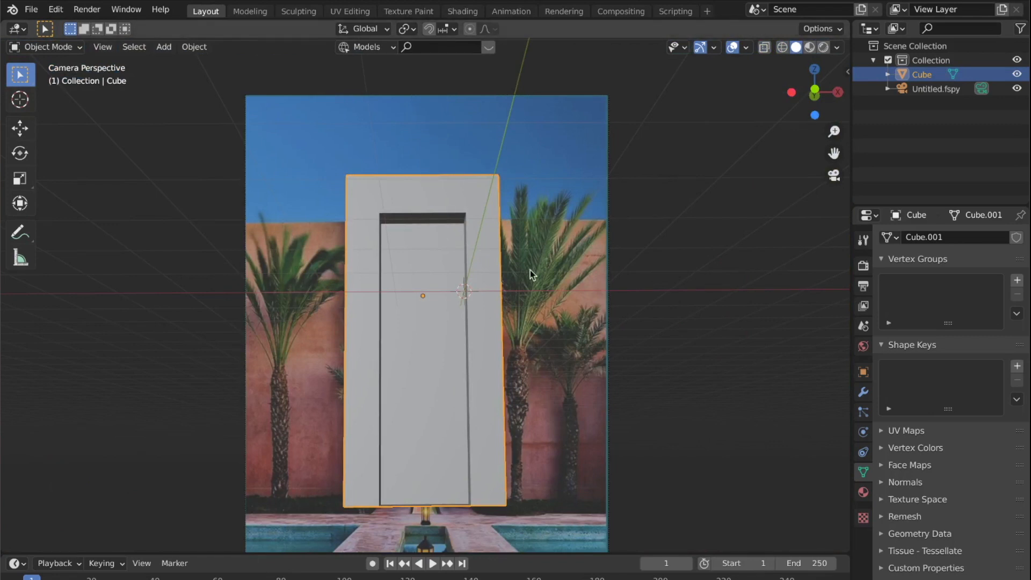
shift+middle_drag(568, 440, 595, 336)
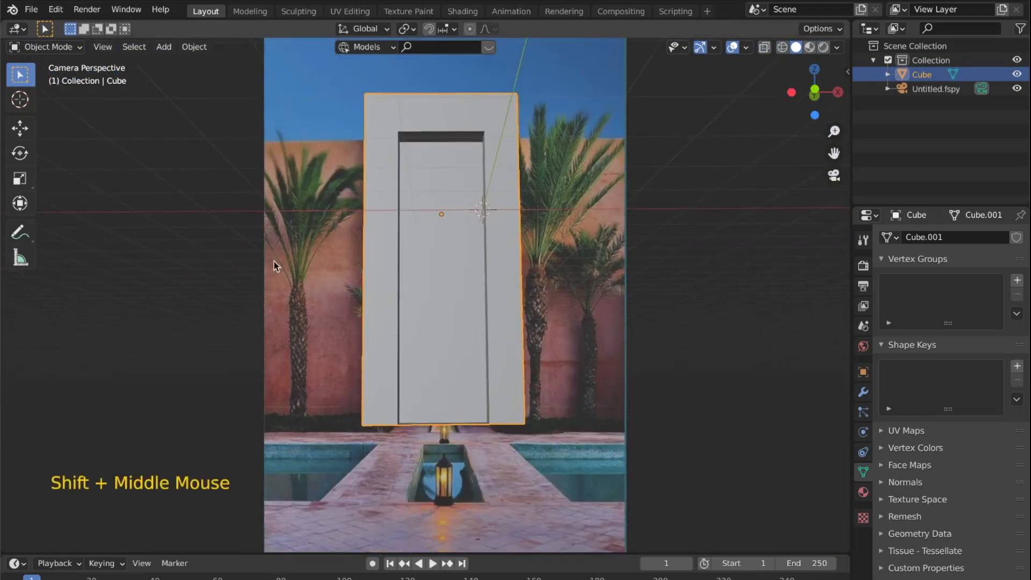
Step: Add a cube for the side wall and move it about 2.7 m along negative X, beside the tower
key(shift+a)
mouse_move(296, 251)
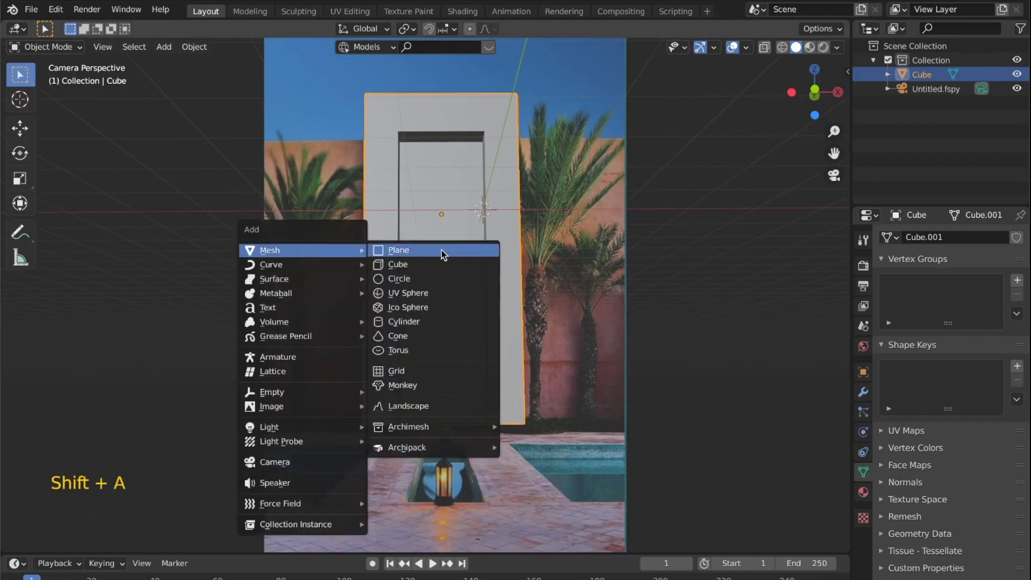
click(437, 264)
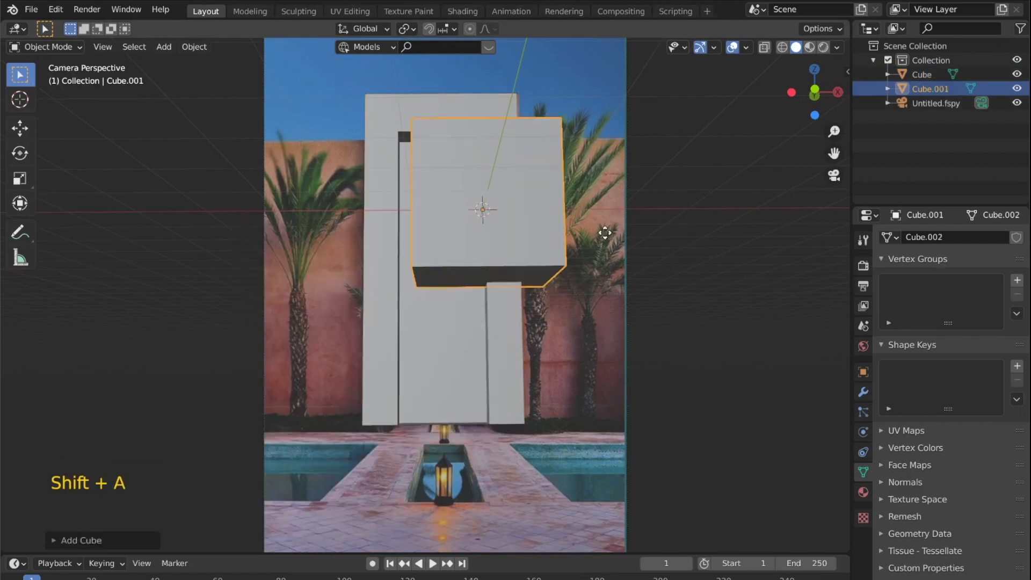
key(g)
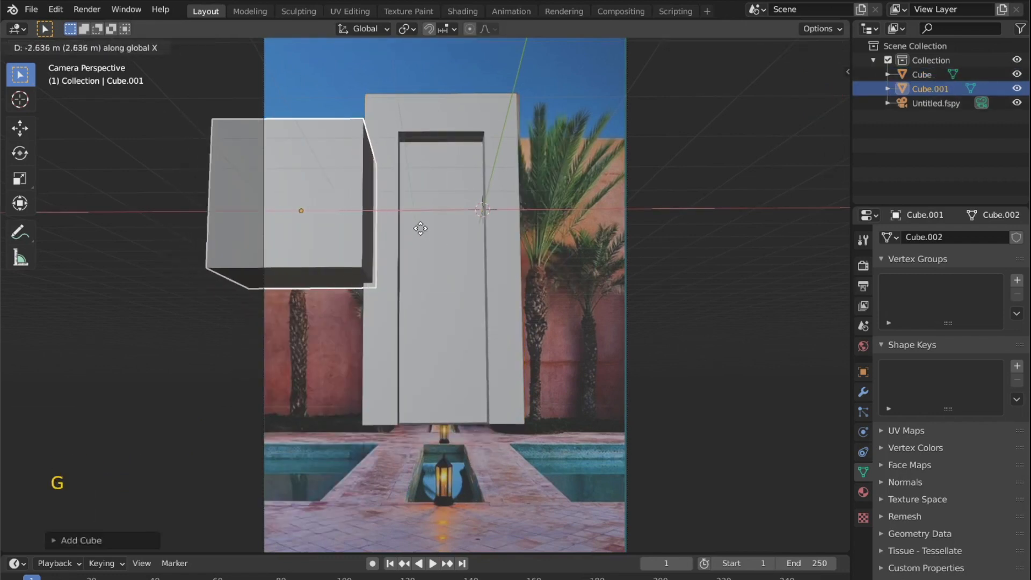
click(418, 226)
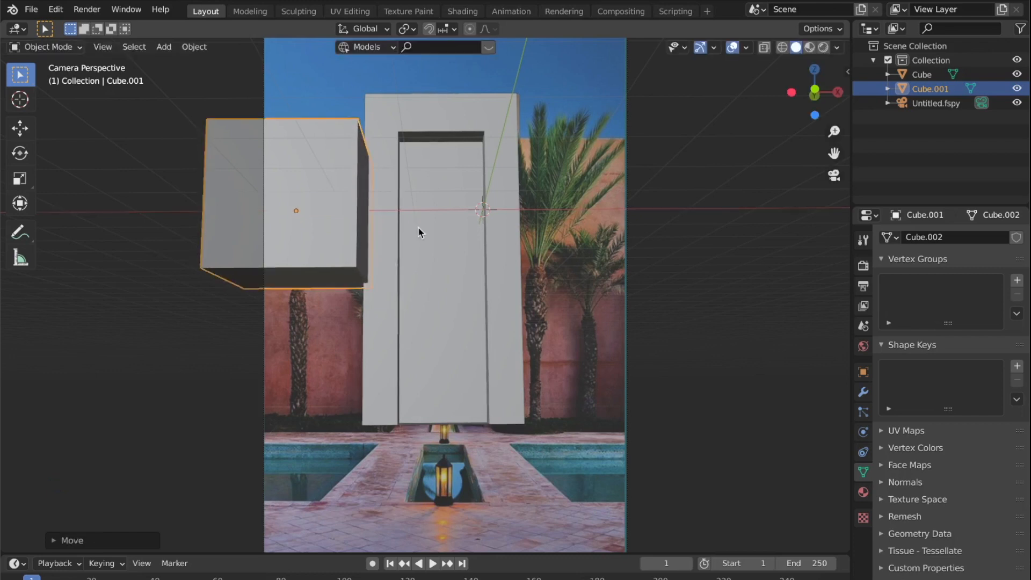
Step: Move the new cube back along Y in top view until its front sits slightly behind the tower's front face
key(KP_7)
scroll(456, 239, up, 2)
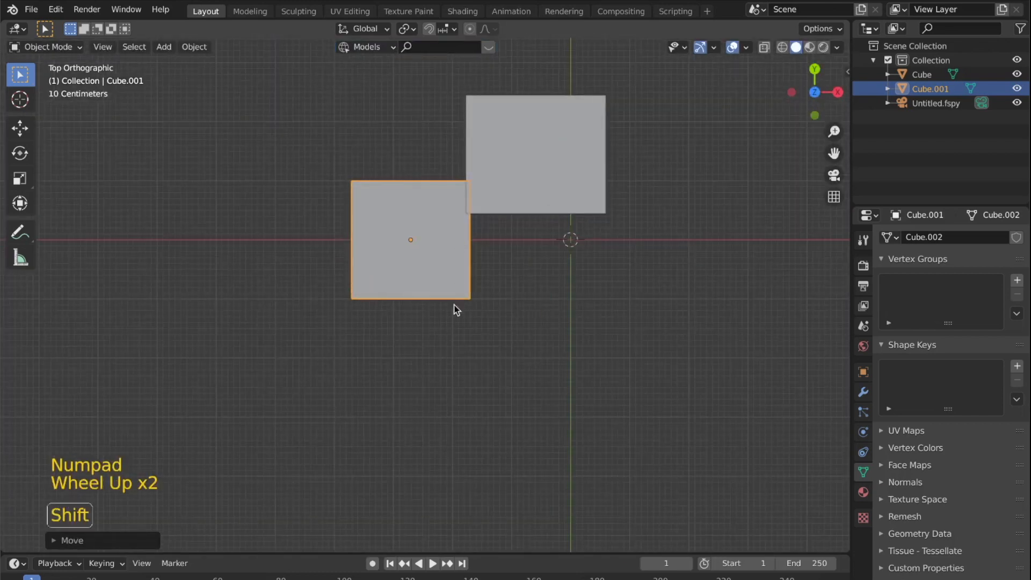
shift+middle_drag(456, 306, 466, 314)
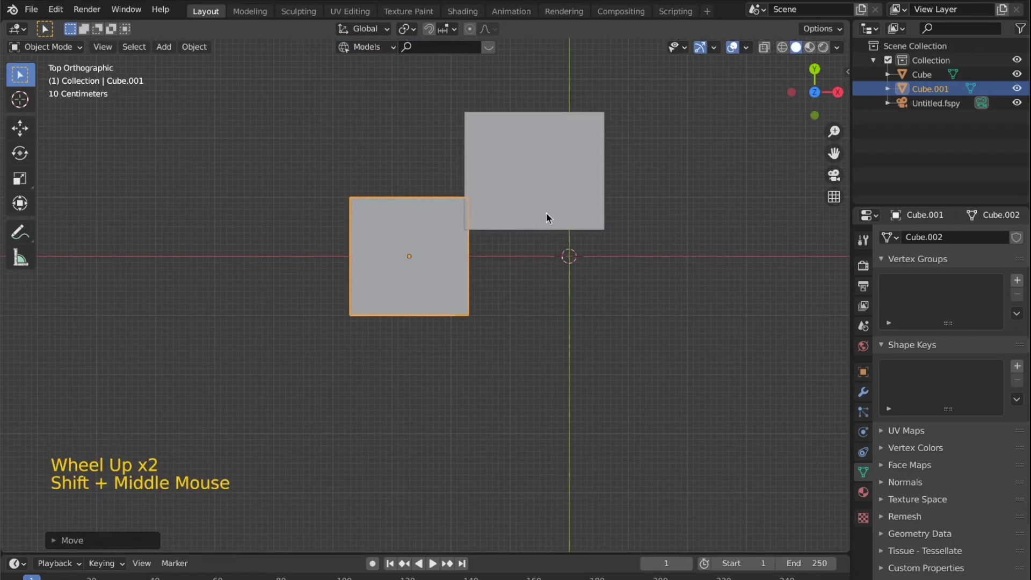
key(KP_0)
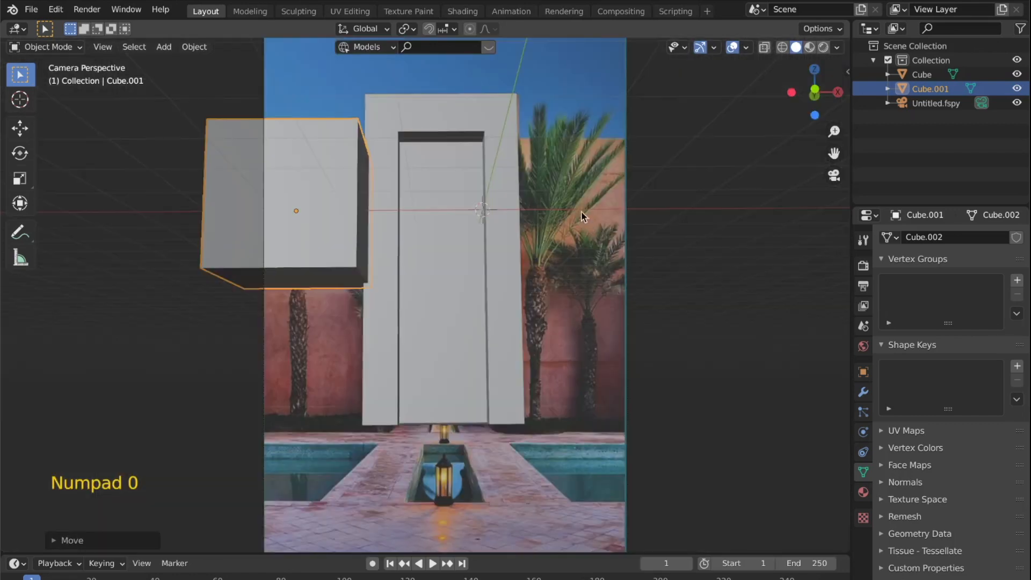
key(KP_0)
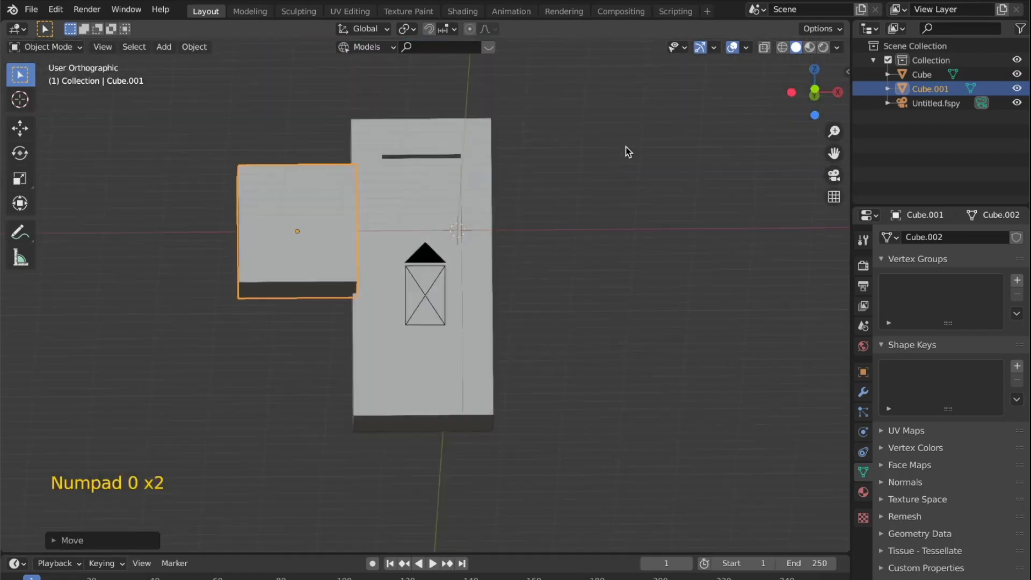
scroll(525, 224, up, 1)
scroll(525, 225, up, 1)
key(g)
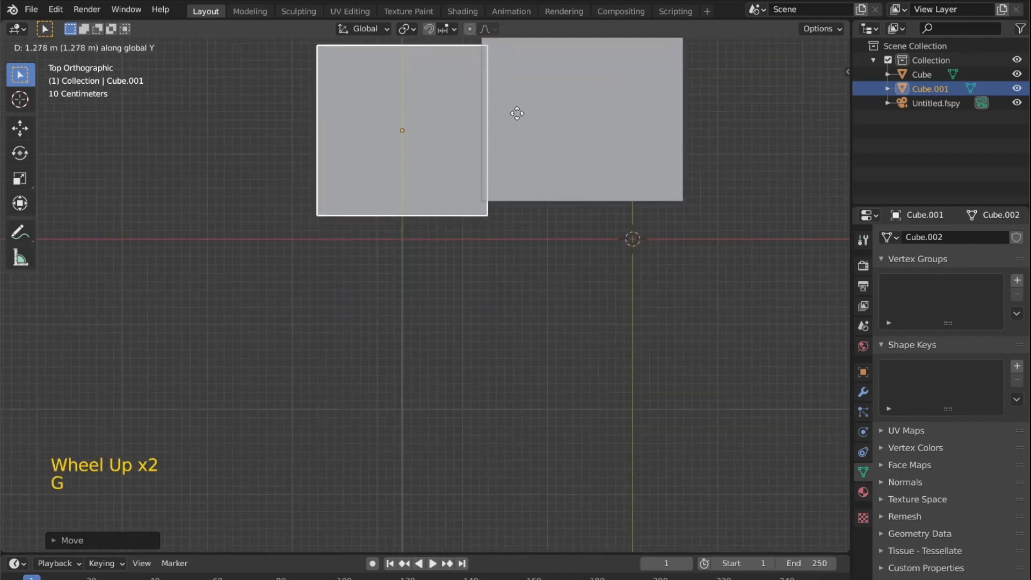
click(510, 86)
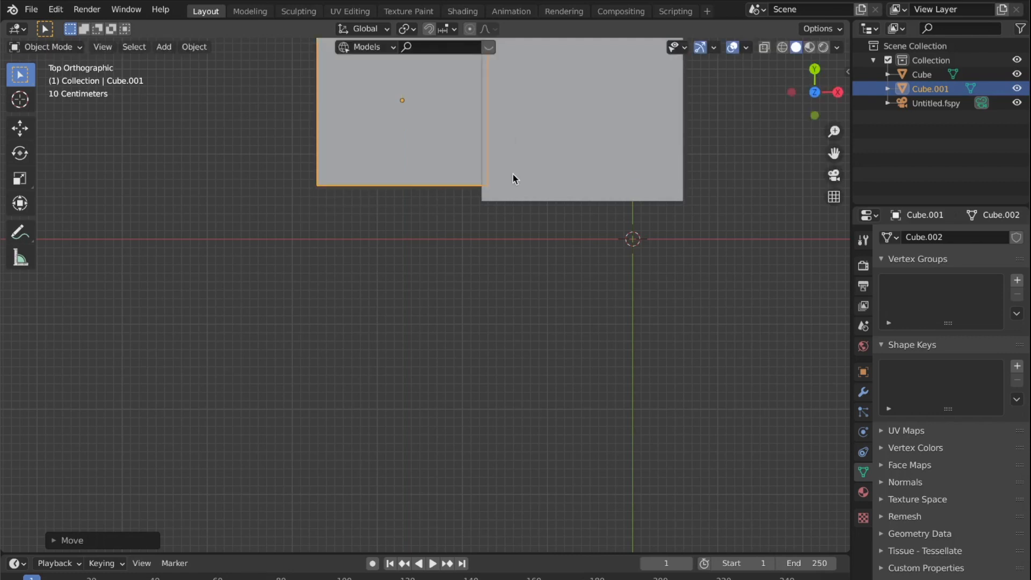
Step: Shift the new cube about 0.06 m along negative X so its side meets the tower, and return to the camera view
key(g)
key(x)
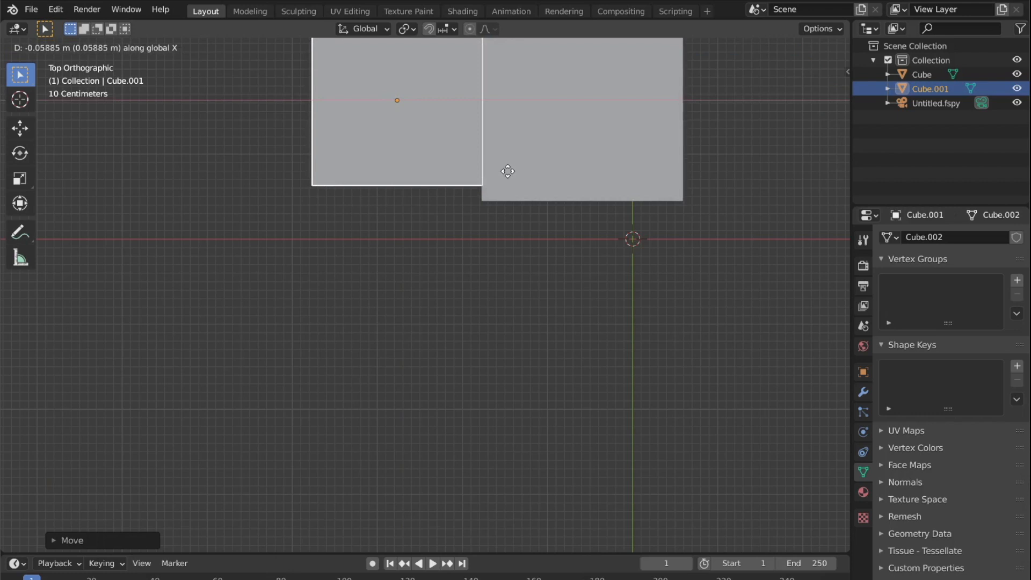
click(509, 171)
key(KP_0)
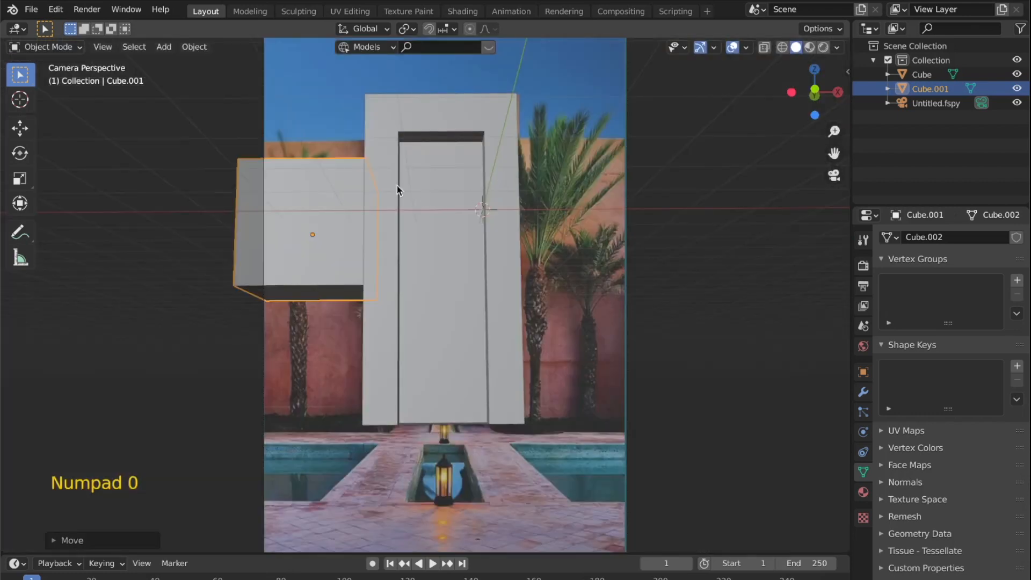
Step: Raise the side cube's top face about 0.29 m along Z to the wall's upper edge, using face selection in wireframe
key(Tab)
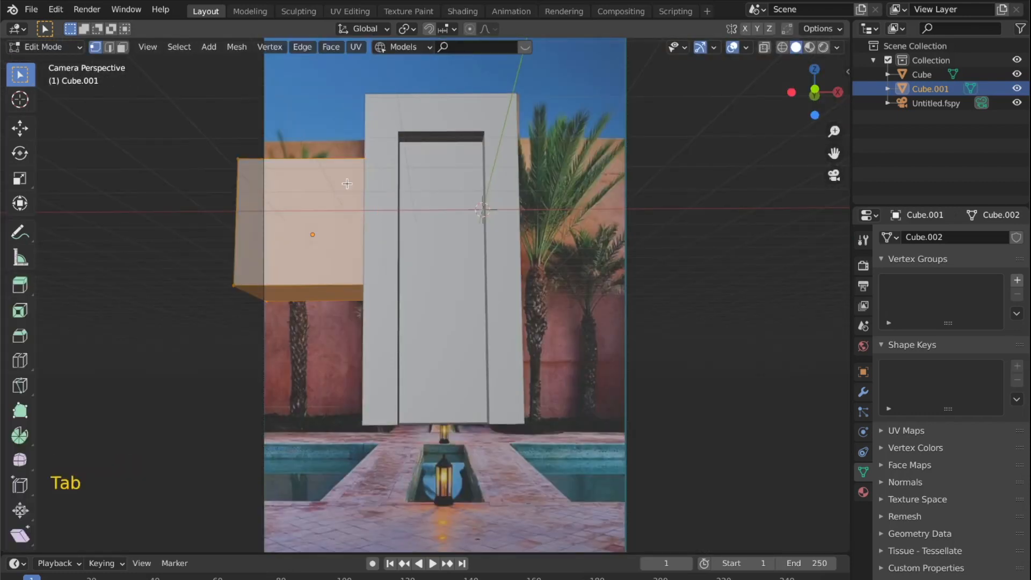
key(z)
click(122, 47)
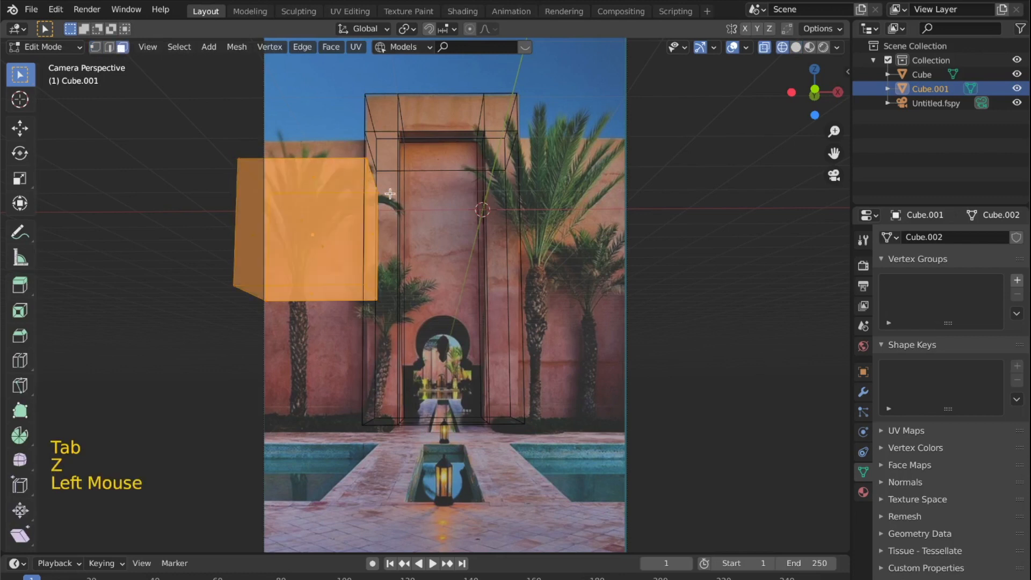
click(295, 173)
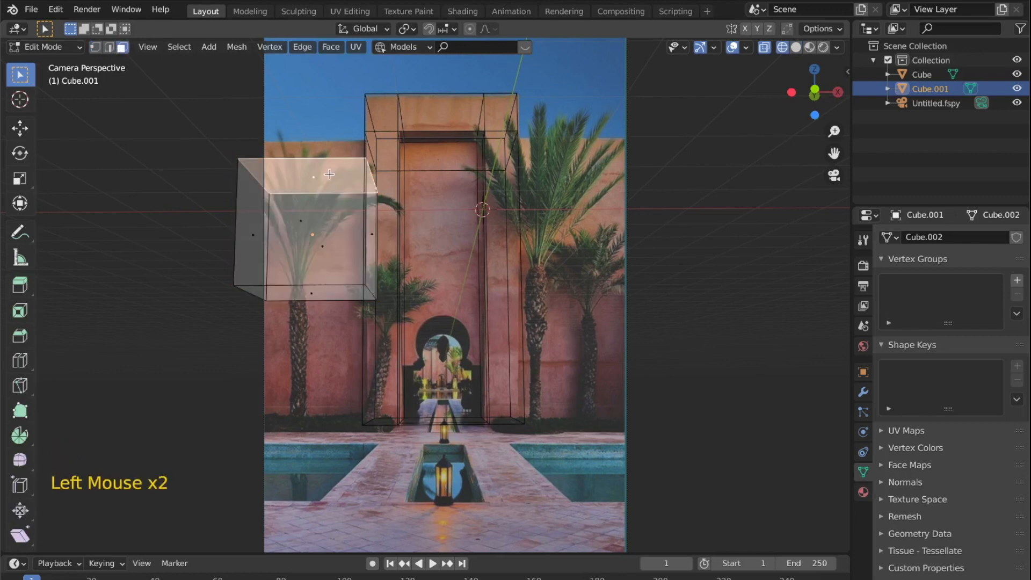
key(g)
key(z)
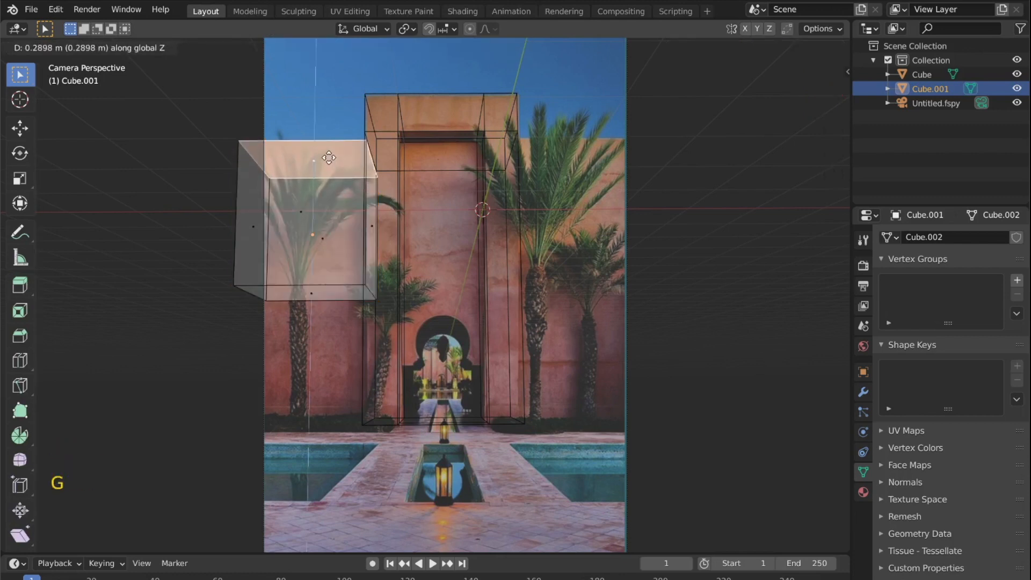
click(328, 157)
Step: Lower the side cube's bottom face along Z to near the base of the wall in the photo
click(300, 293)
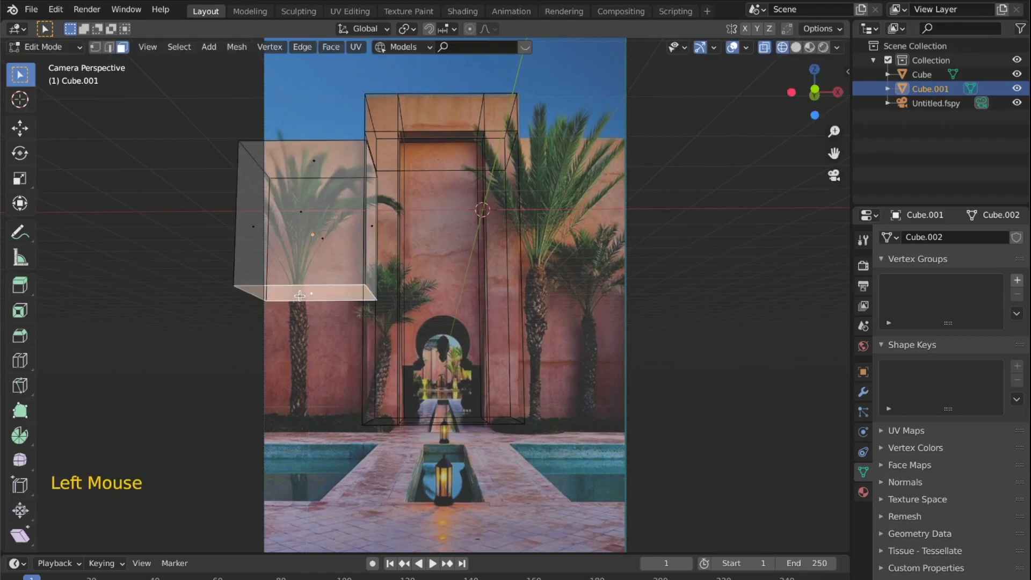
key(g)
key(z)
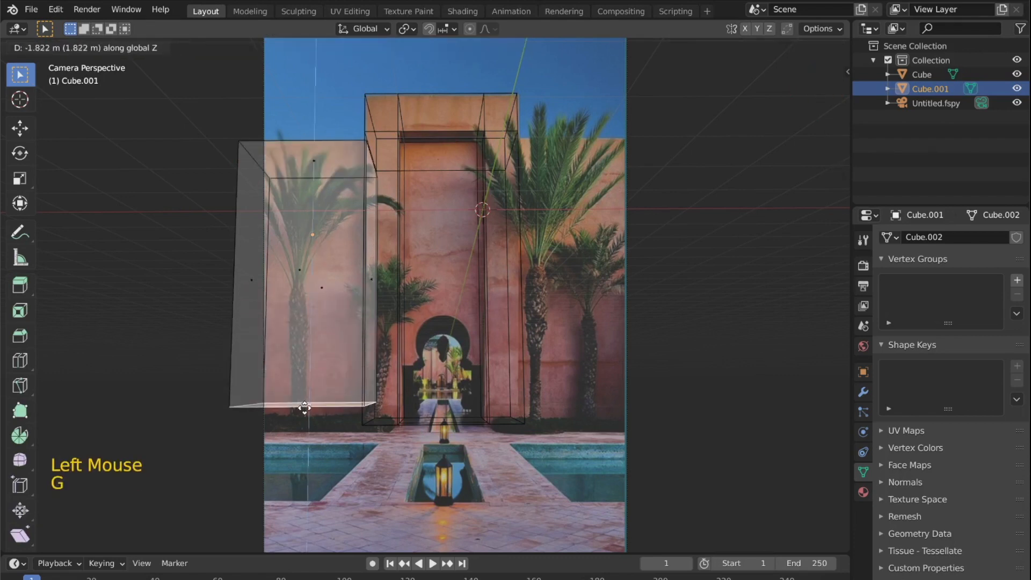
click(305, 411)
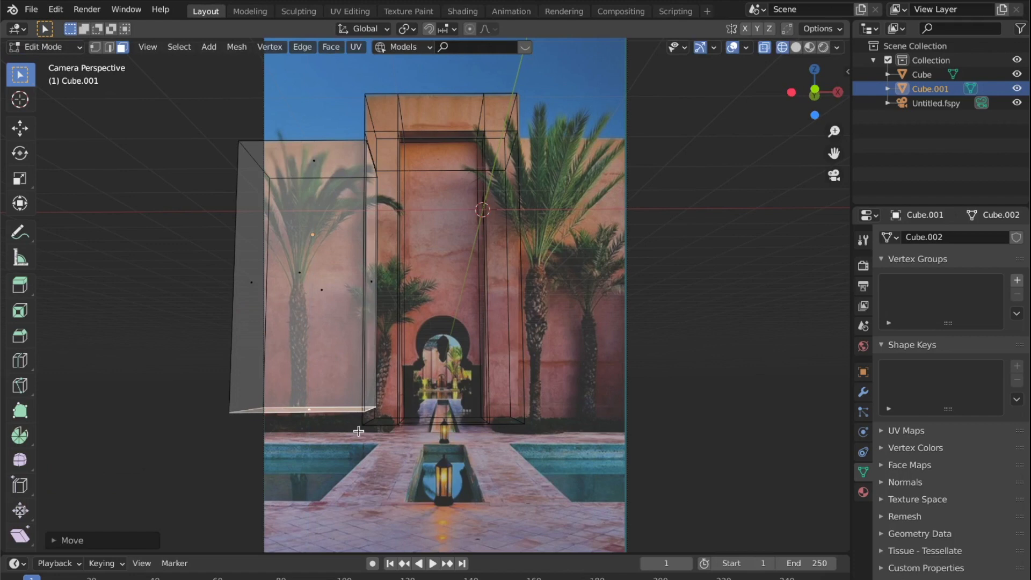
Step: Enable vertex snapping and snap the side block's bottom face along Z to the level of the tower's base
click(430, 30)
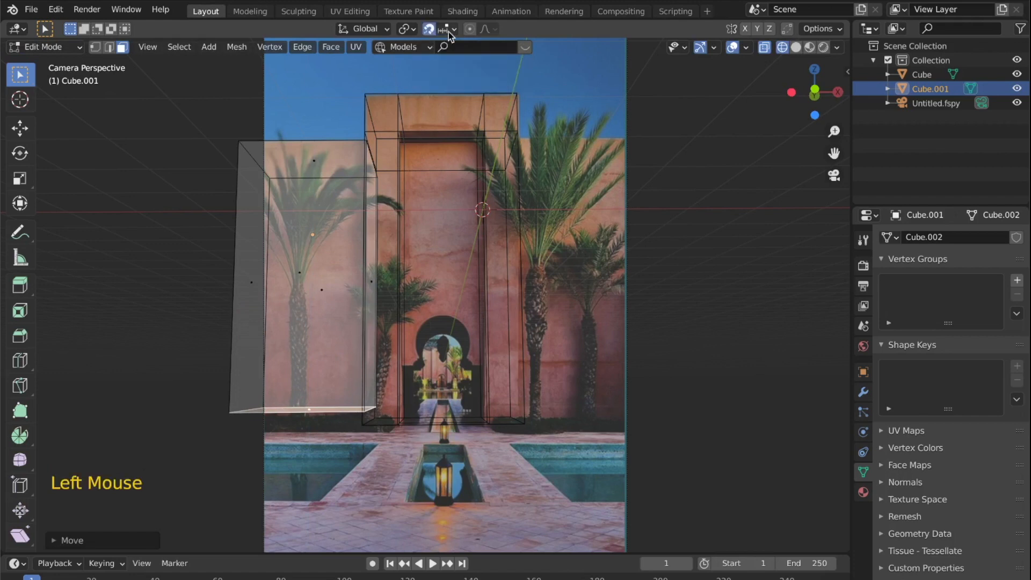
click(449, 30)
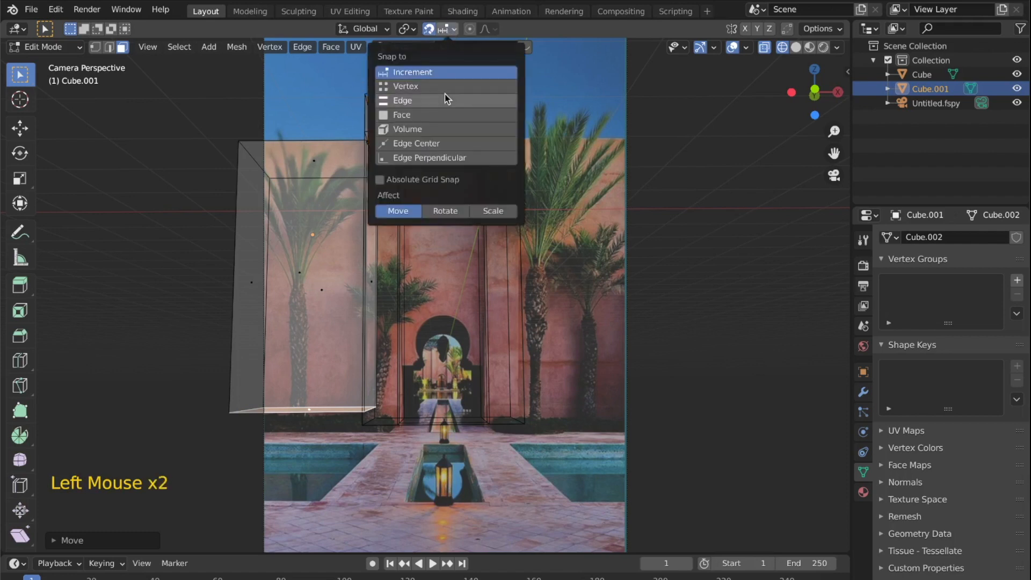
click(411, 88)
shift+middle_drag(403, 409, 416, 350)
key(g)
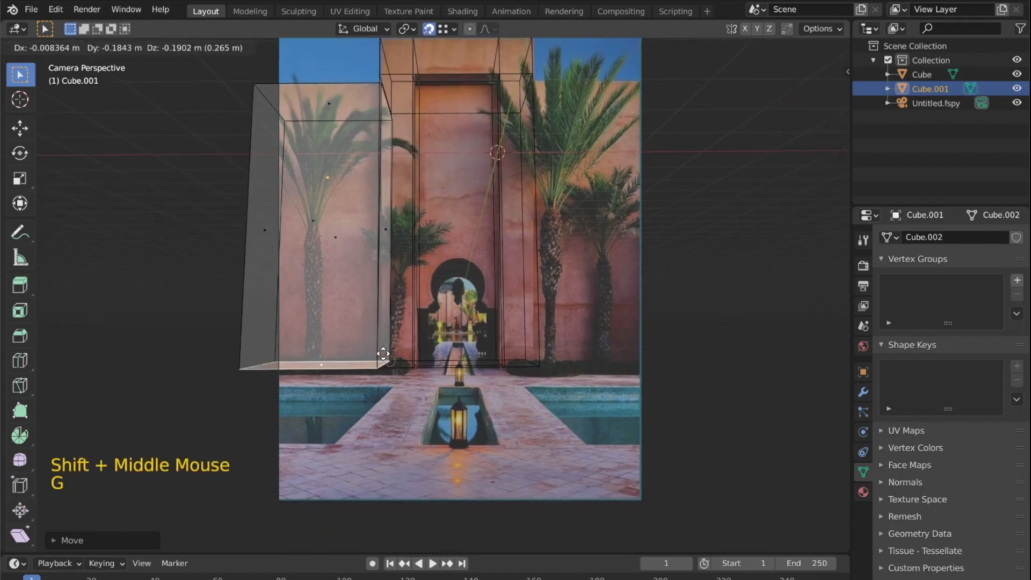
key(z)
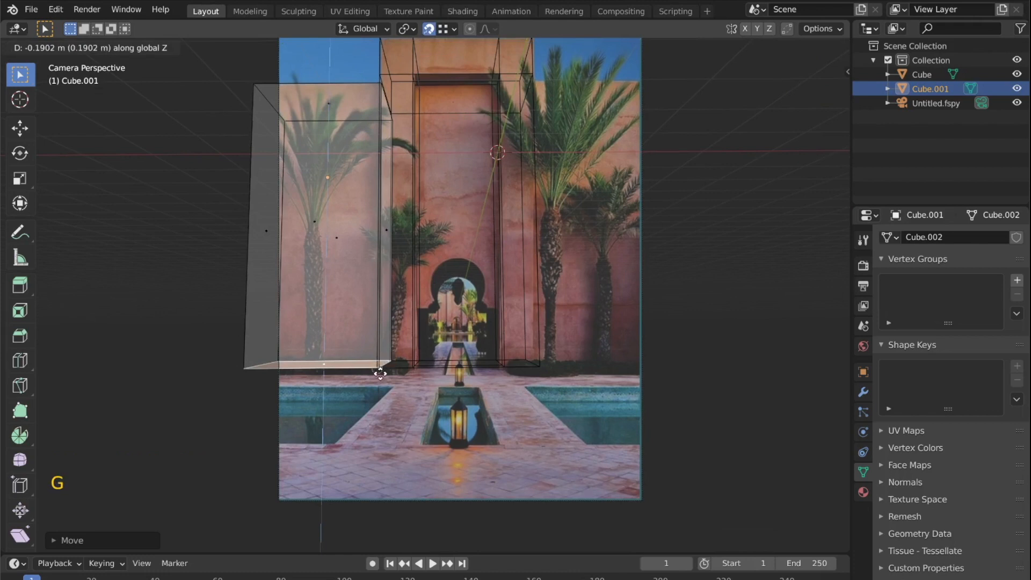
click(380, 373)
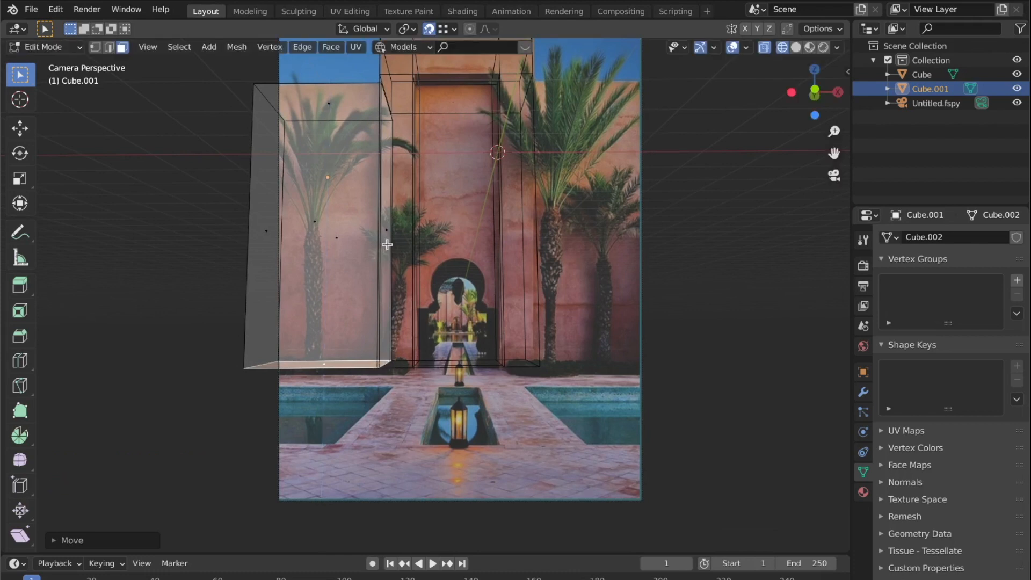
Step: Add an X-axis Mirror modifier to the side wall block, using the central tower as the mirror object
key(Tab)
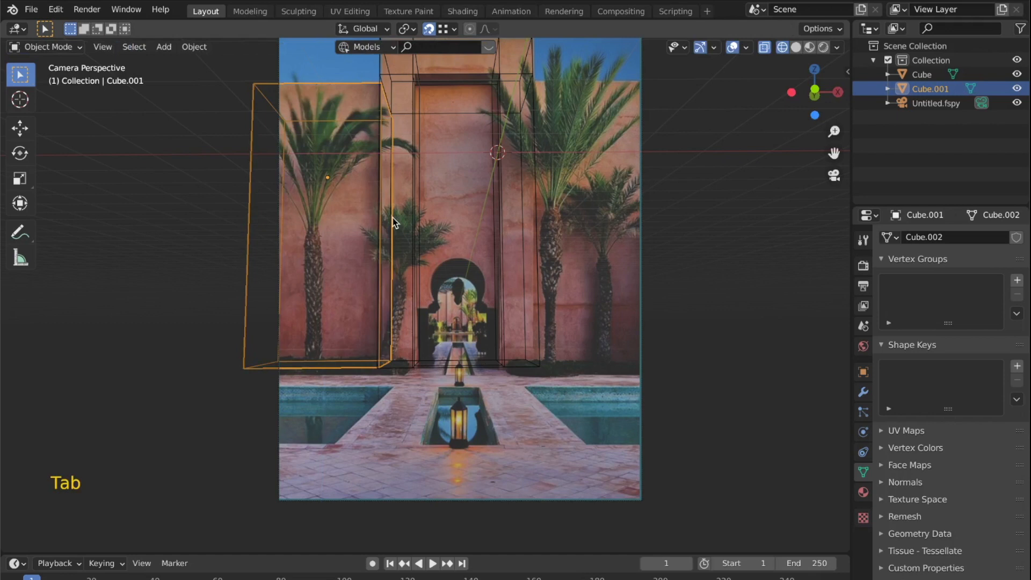
key(z)
shift+middle_drag(398, 153, 387, 199)
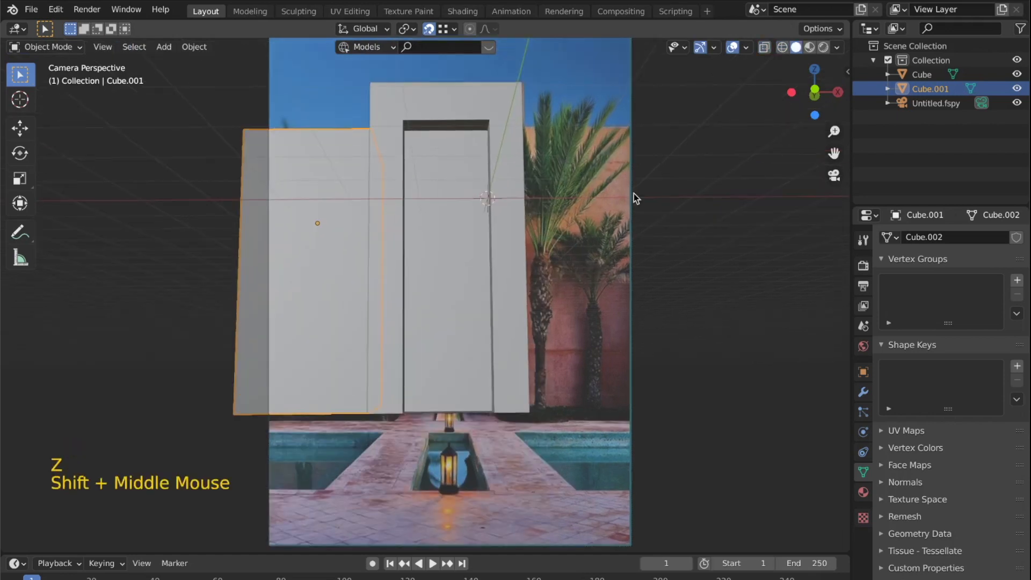
click(861, 394)
key(Tab)
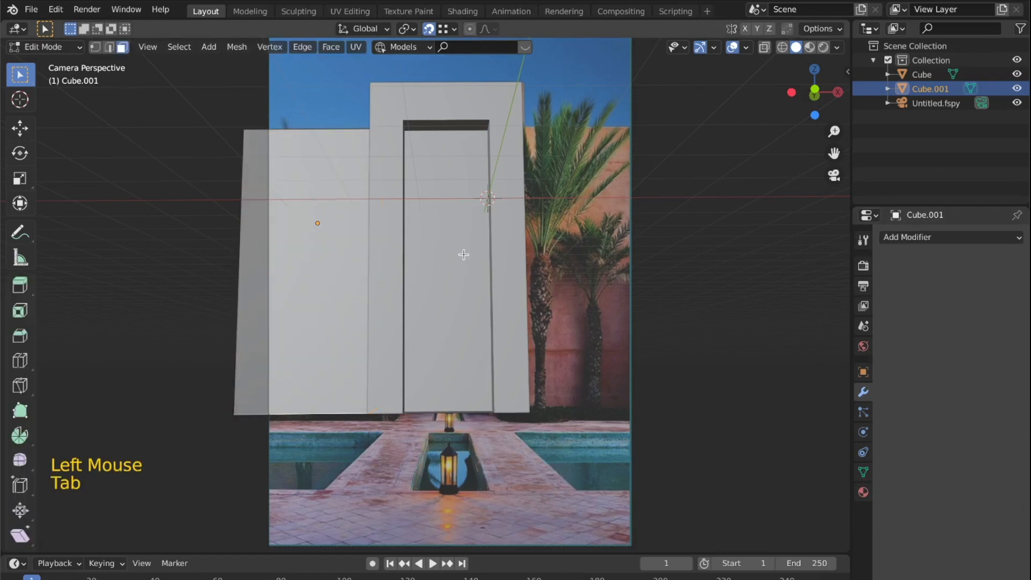
key(a)
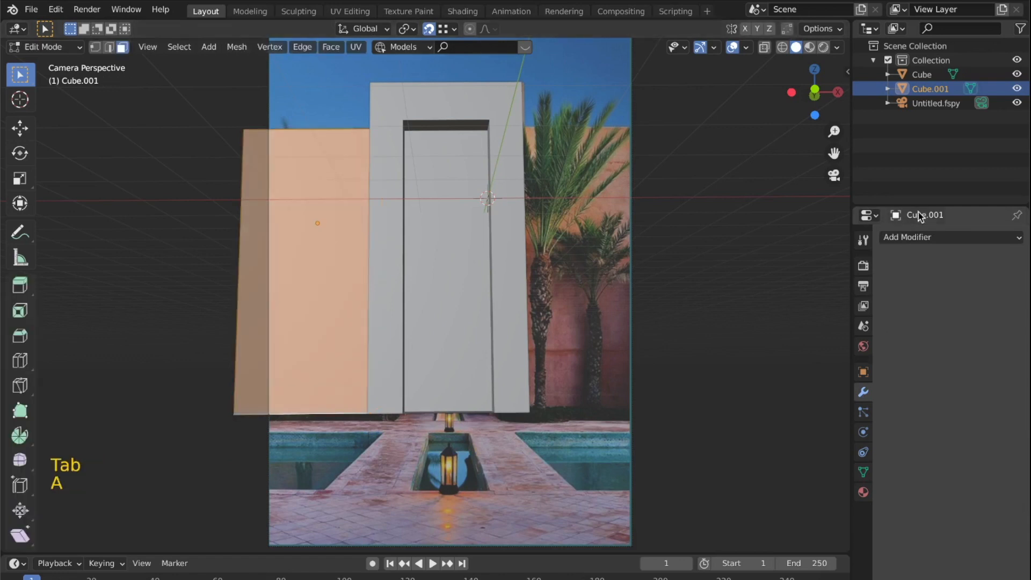
click(906, 238)
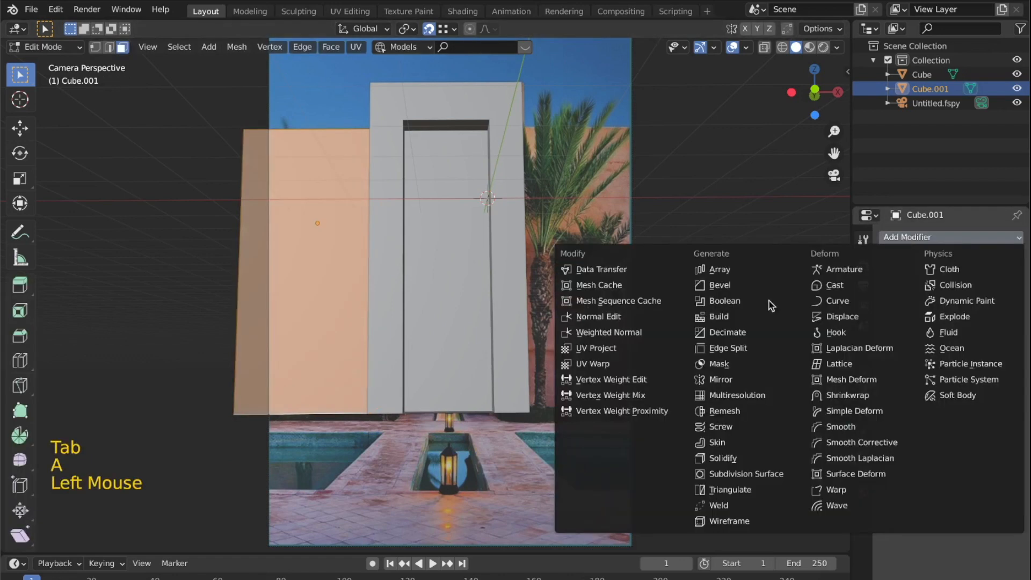
click(750, 381)
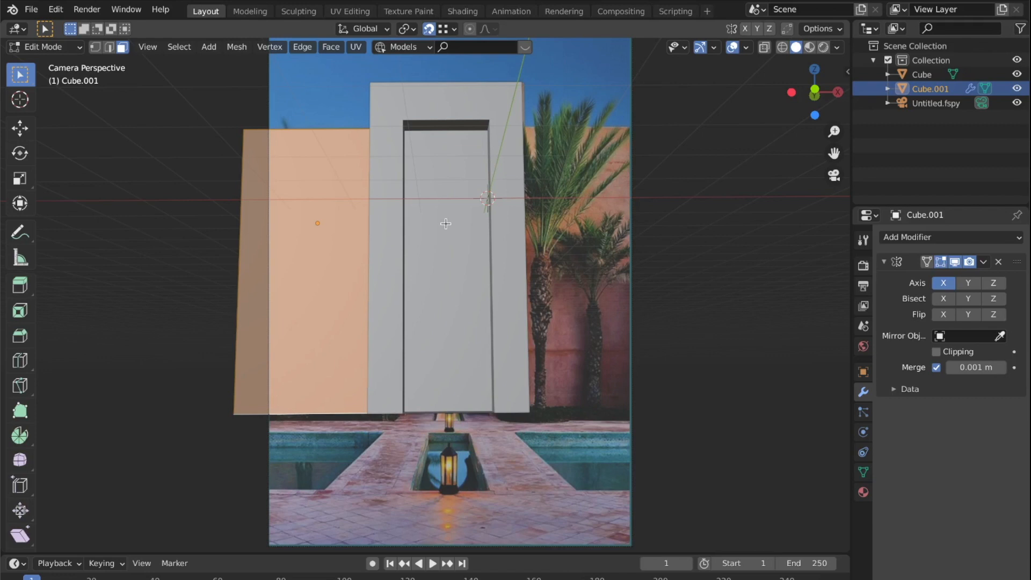
click(1001, 337)
click(454, 227)
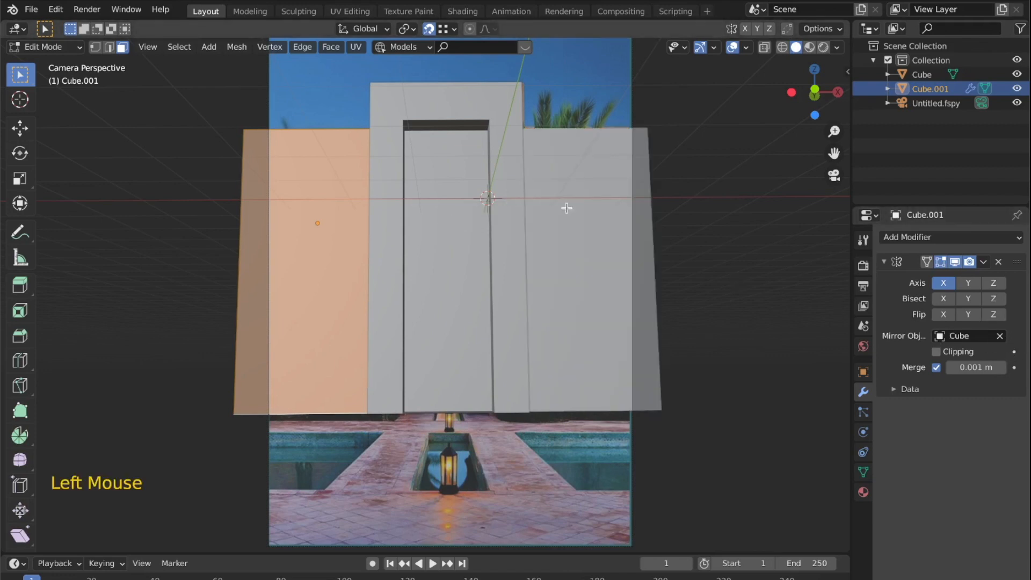
Step: Add a mesh plane in Object Mode and lower it along Z to near the base of the walls
key(Tab)
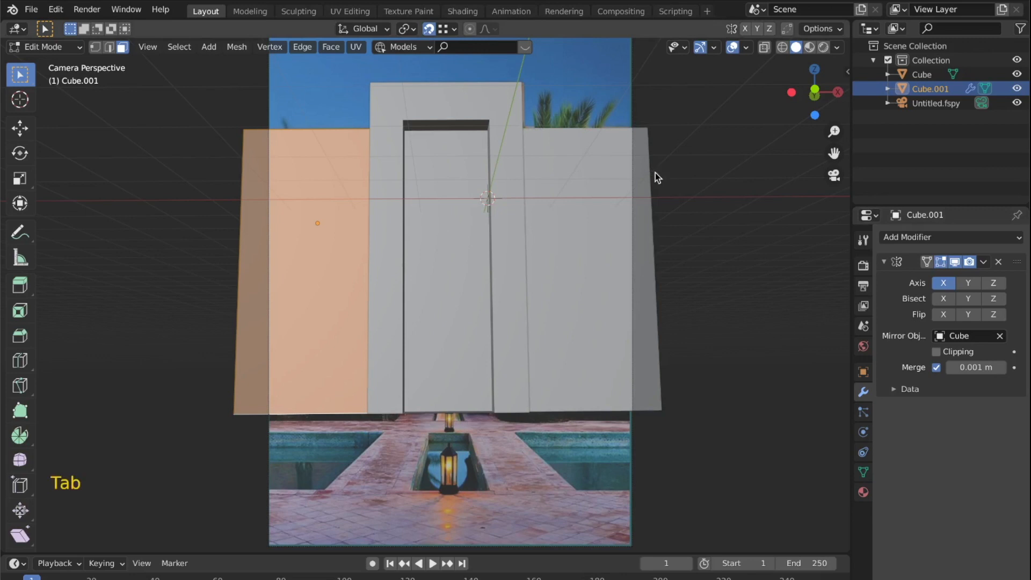
key(shift+z)
shift+middle_drag(395, 376, 396, 356)
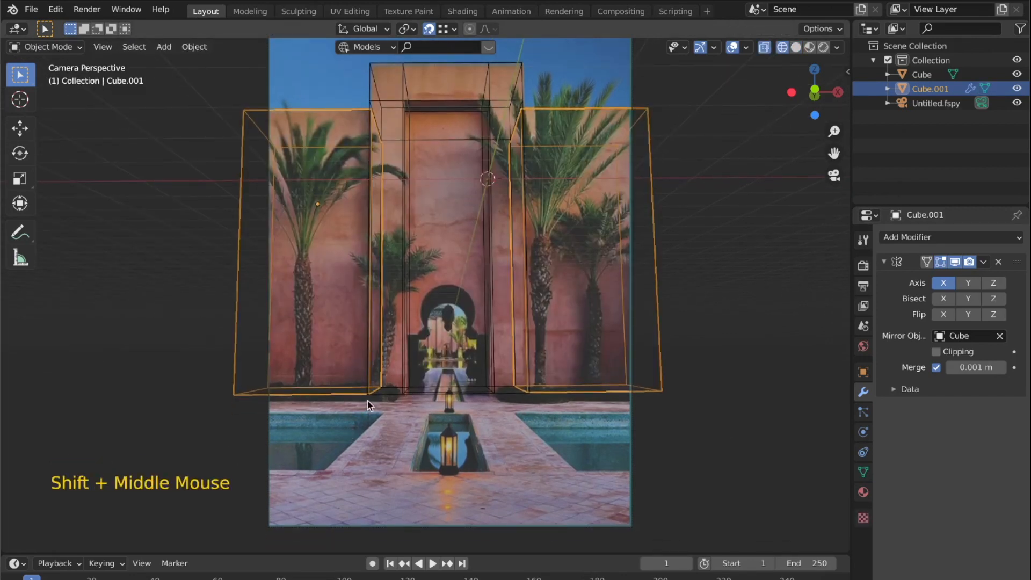
key(shift+a)
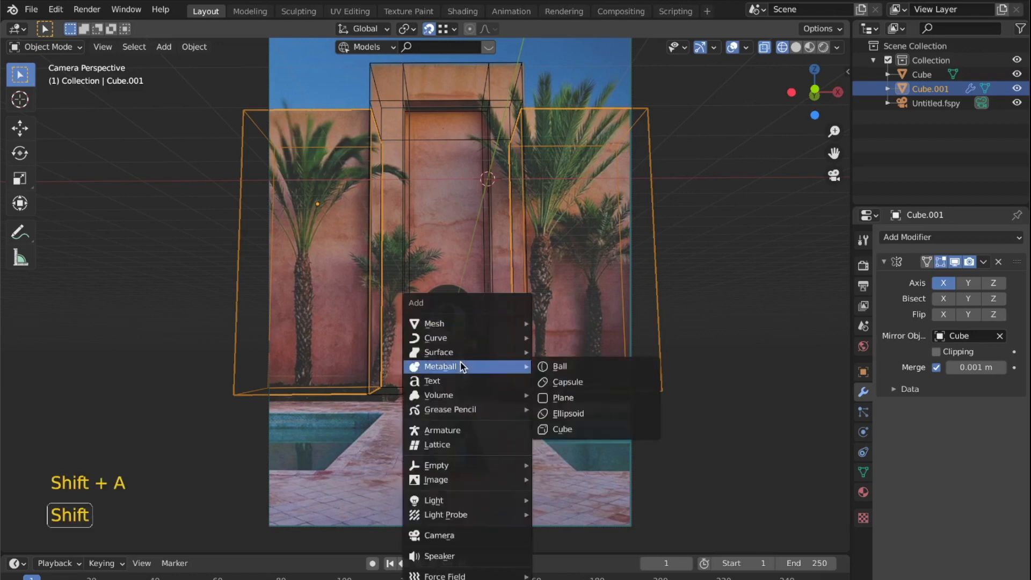
mouse_move(463, 328)
click(561, 324)
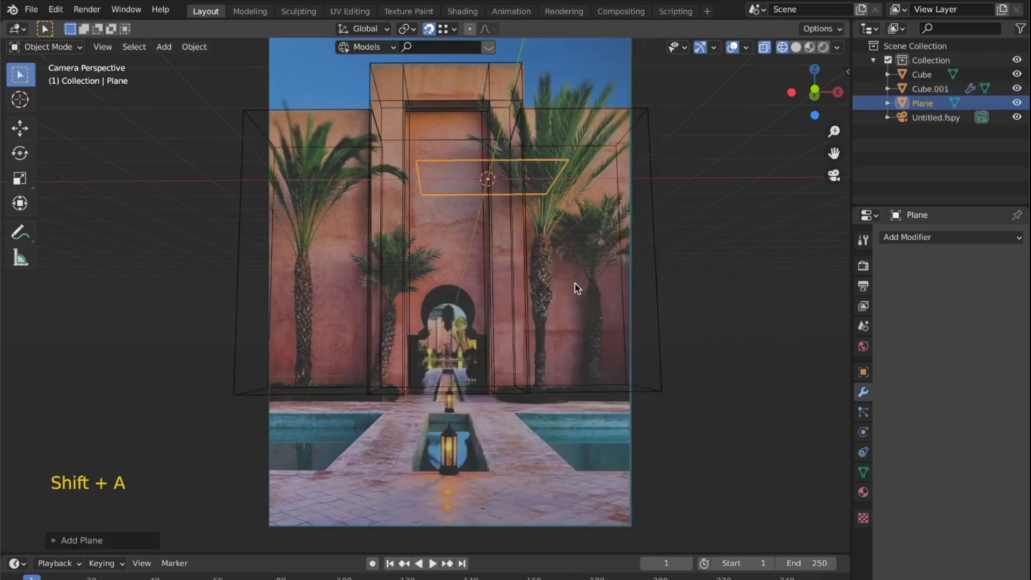
key(g)
key(z)
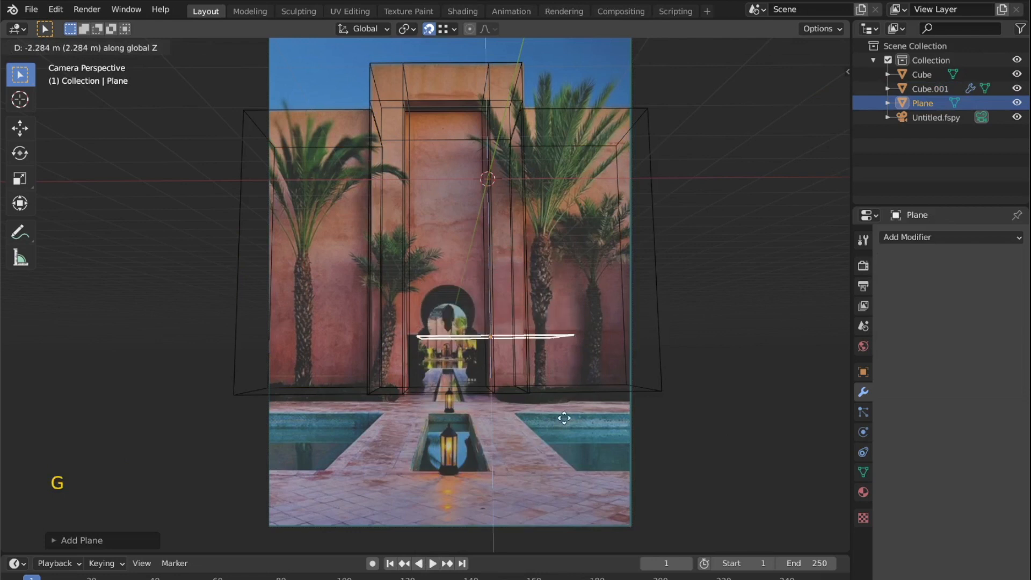
click(563, 462)
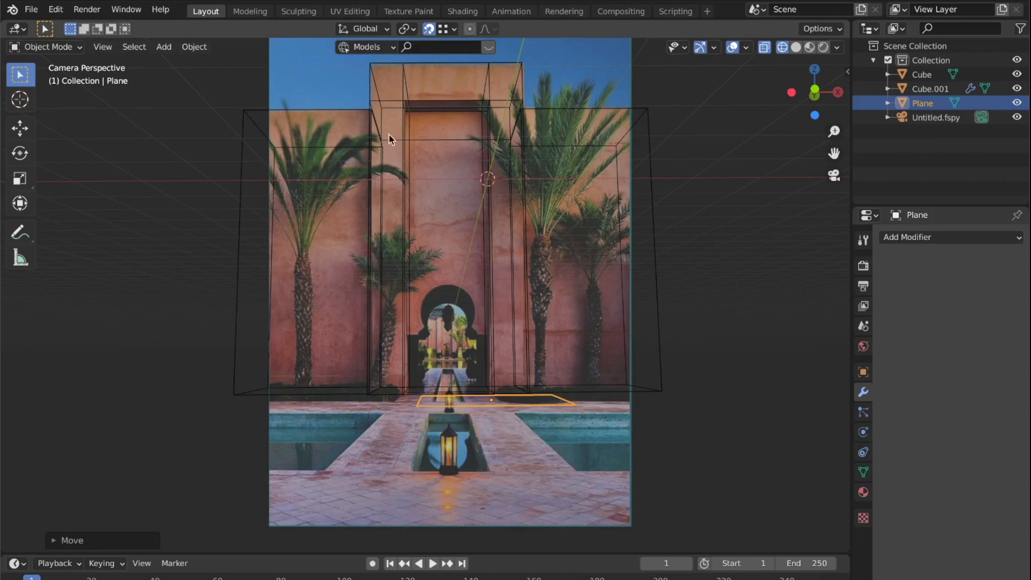
Step: Raise the plane about 0.06 m along Z, snapping it to the walls' base, and check the alignment in the right view
key(g)
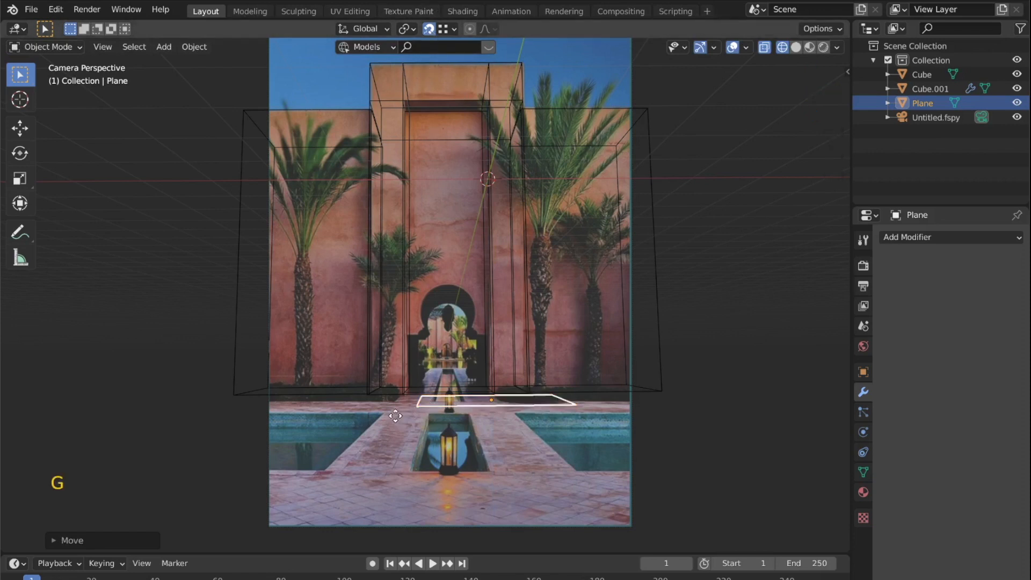
key(z)
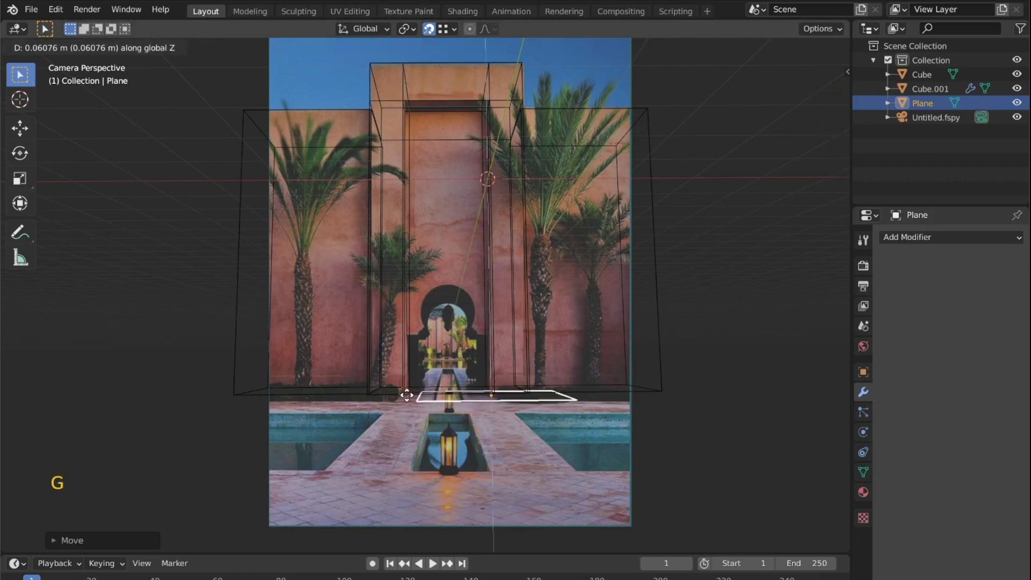
click(407, 397)
shift+middle_drag(527, 413, 526, 390)
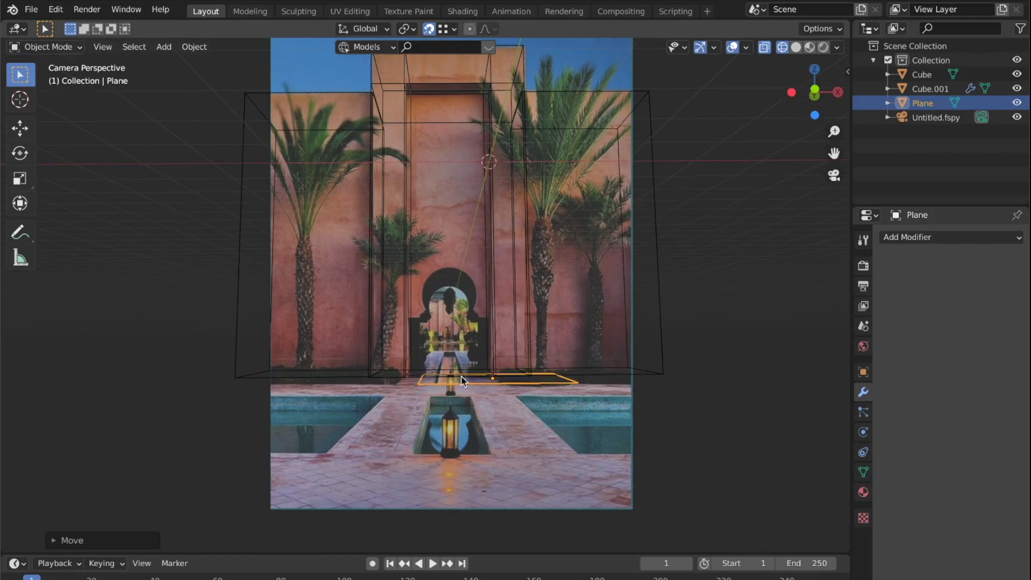
key(KP_3)
scroll(593, 465, up, 2)
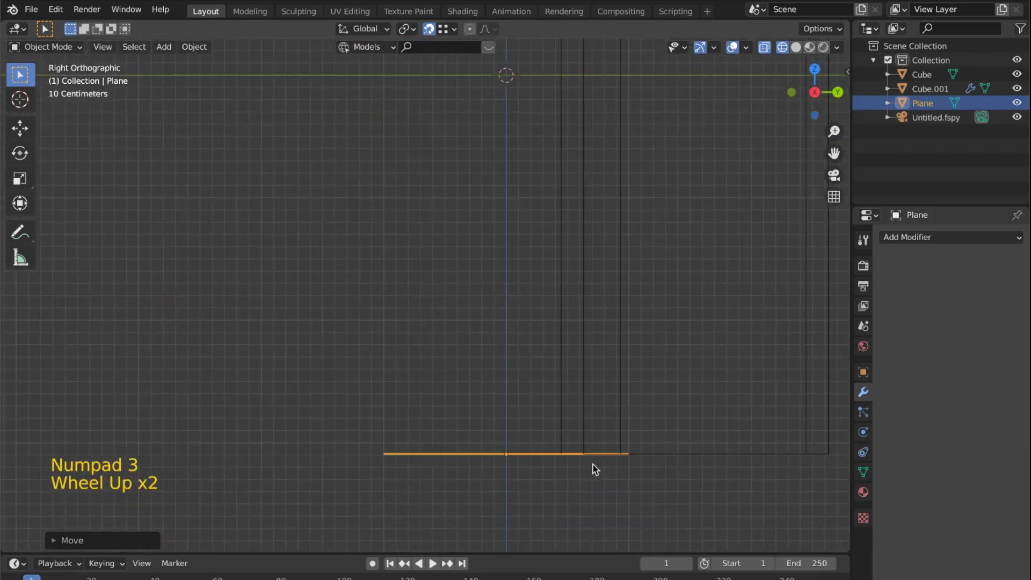
key(KP_0)
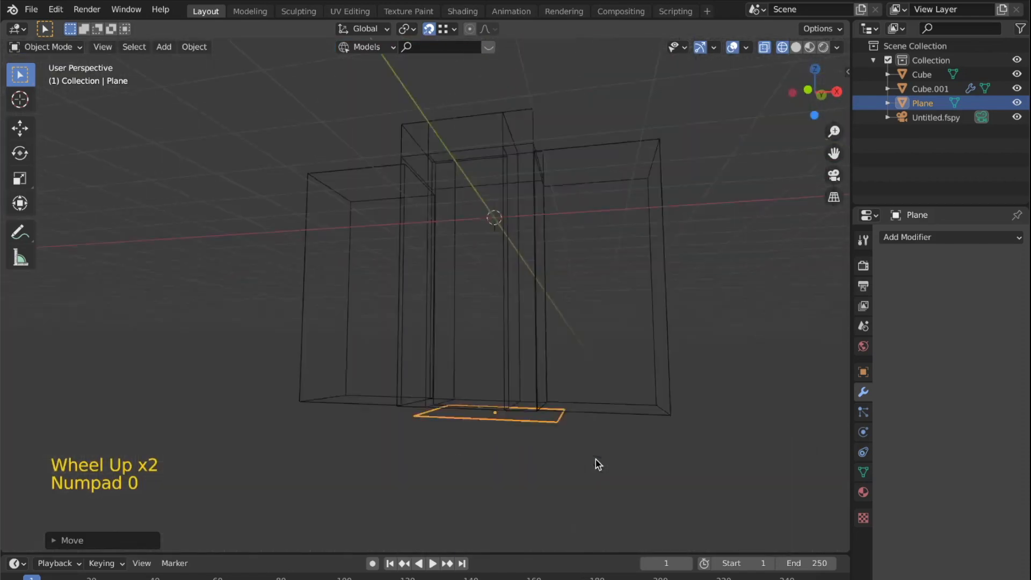
Step: Move the plane's left-hand vertices along negative X, snapping them to the outer corner of the left side wall
key(Tab)
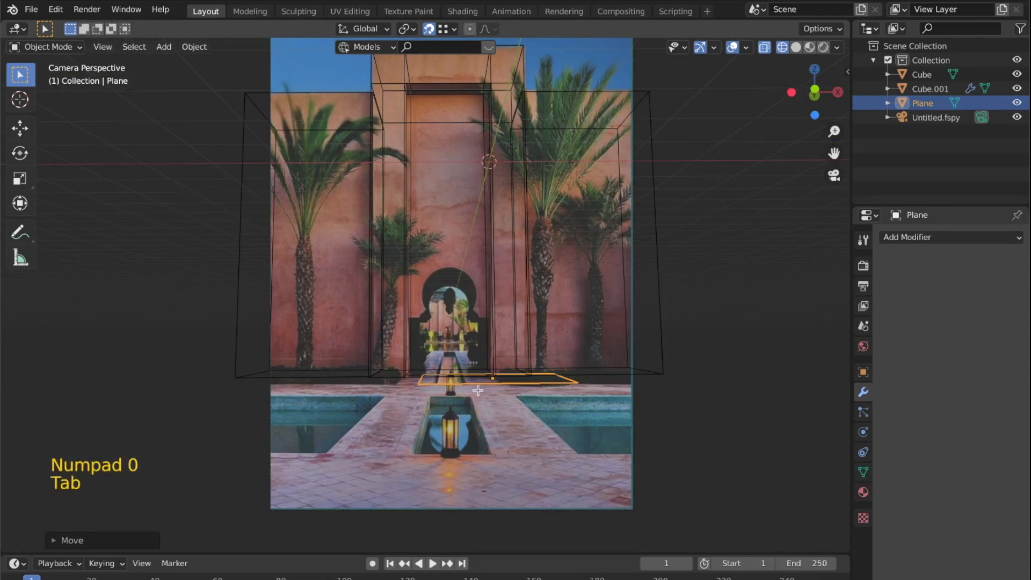
key(z)
click(95, 47)
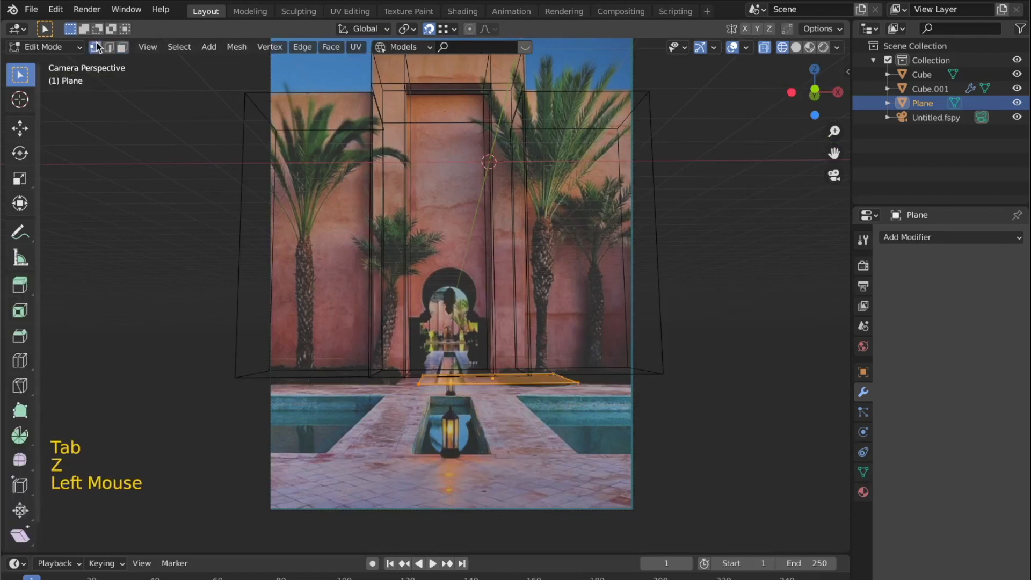
drag(440, 406, 378, 340)
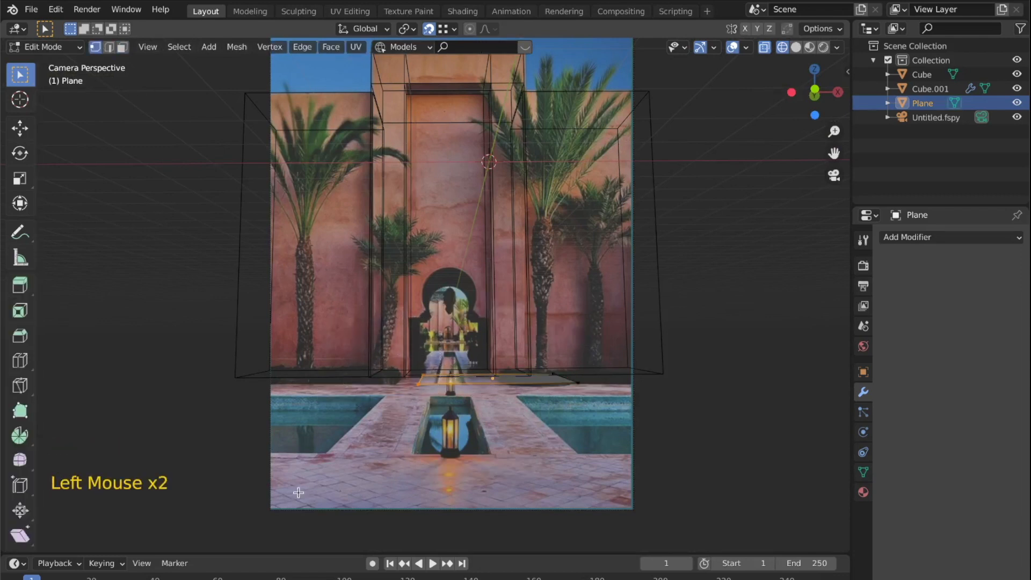
key(g)
key(x)
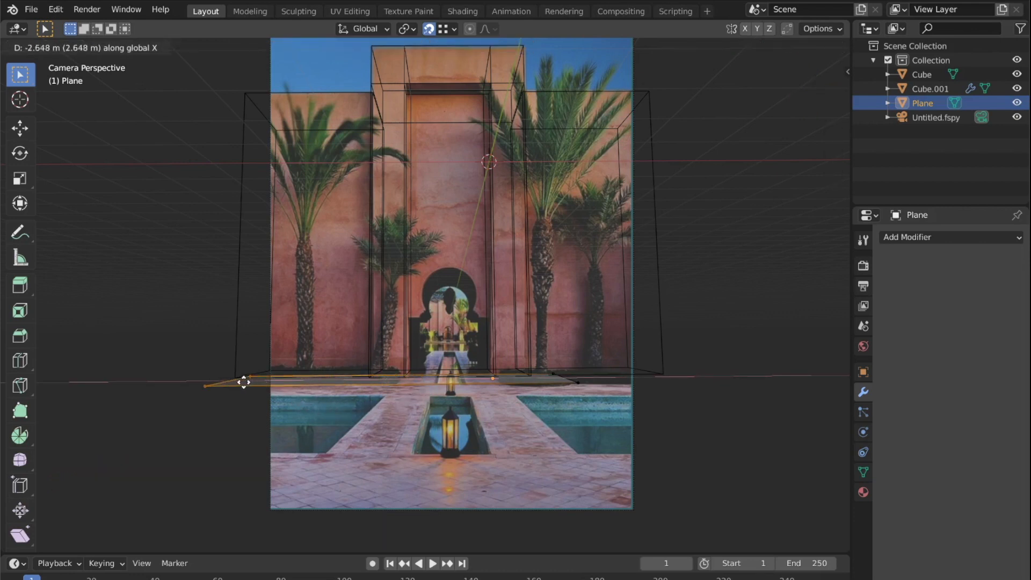
click(226, 403)
Step: Move the plane's right-hand vertices about 1.58 m along X, snapping them to the outer corner of the right side wall
click(578, 383)
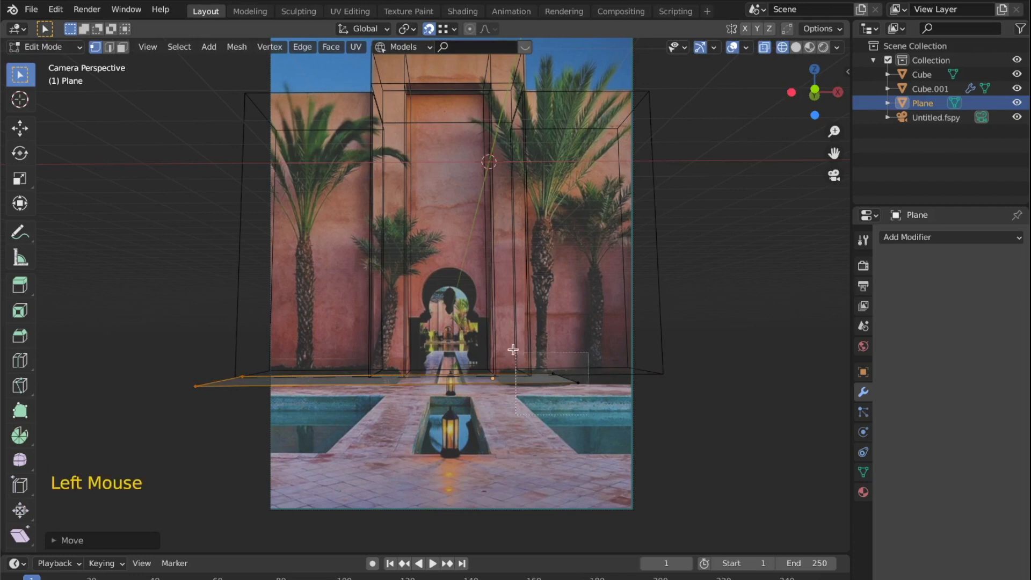
key(g)
key(x)
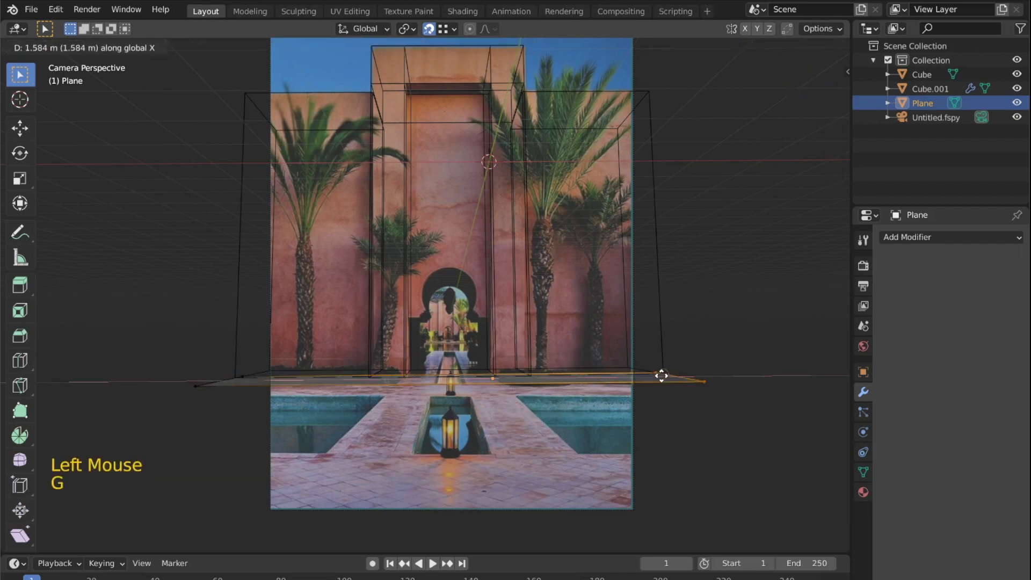
click(660, 376)
Step: Extend the plane's front edge about 6.24 m along negative Y so the ground reaches the bottom of the photo
drag(620, 410, 125, 376)
key(g)
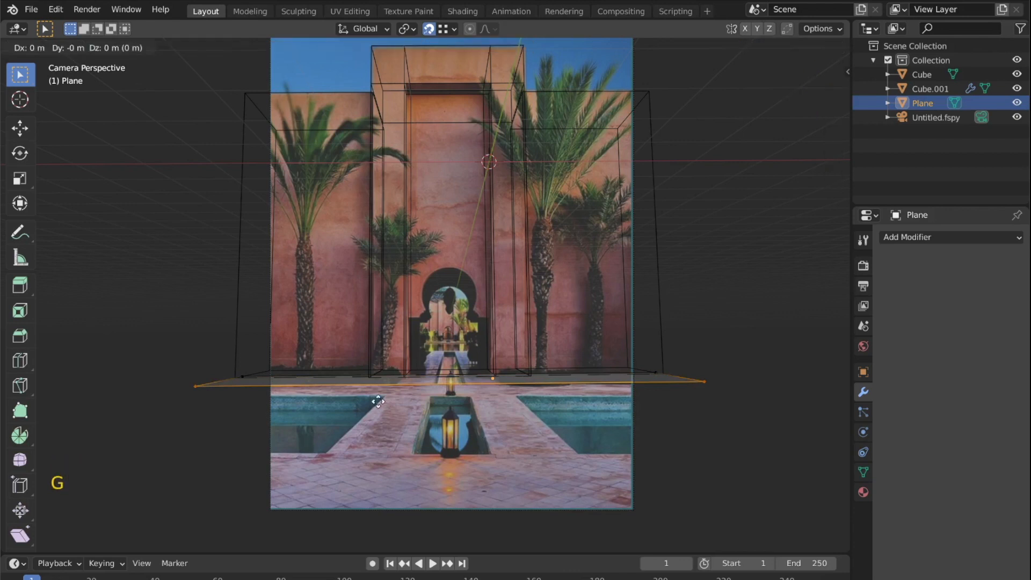
key(y)
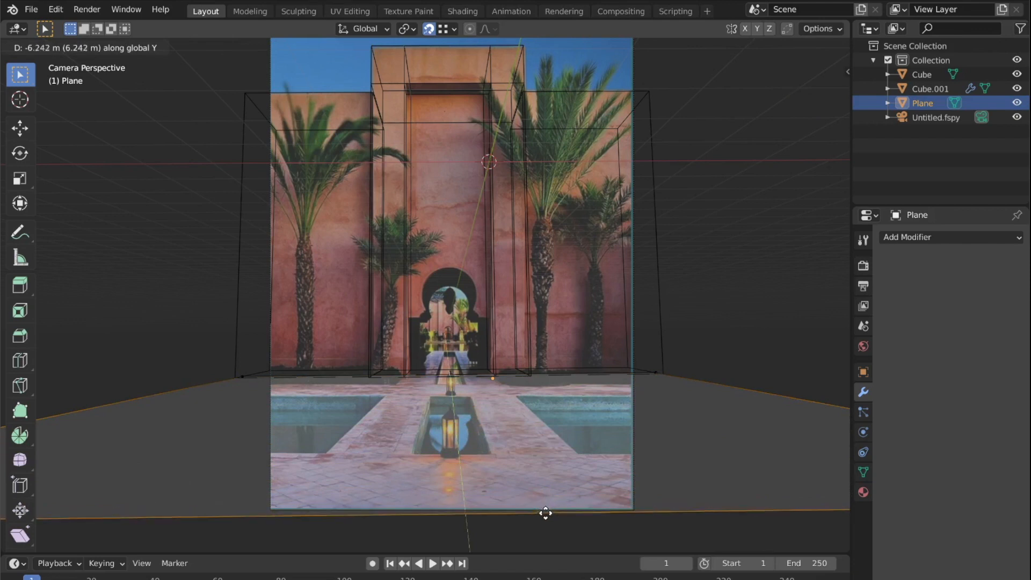
click(545, 510)
shift+middle_drag(533, 396, 532, 388)
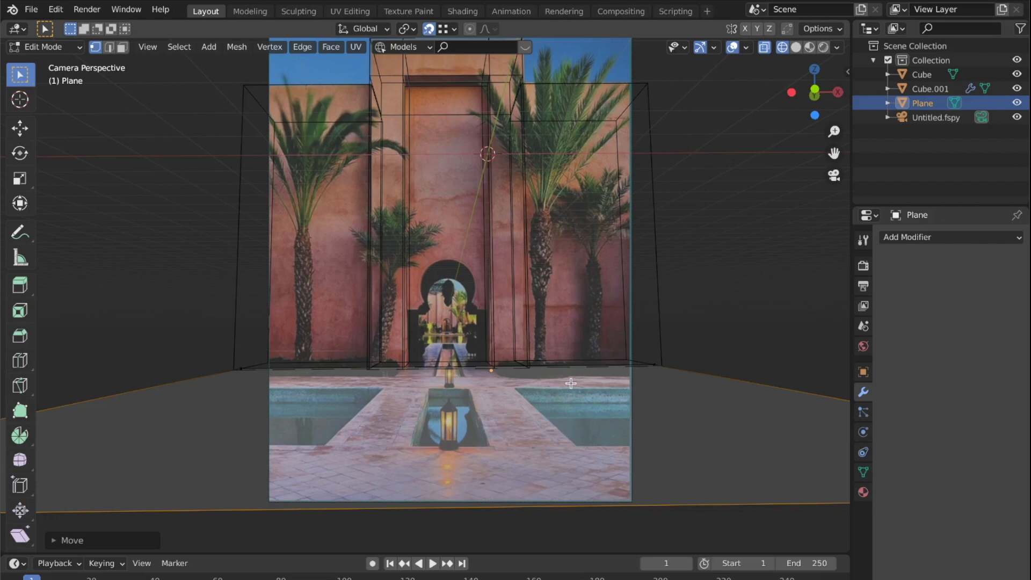
Step: Extend the ground plane's back edge about 8.49 m along Y, behind the tower and side walls
alt+click(748, 391)
key(Tab)
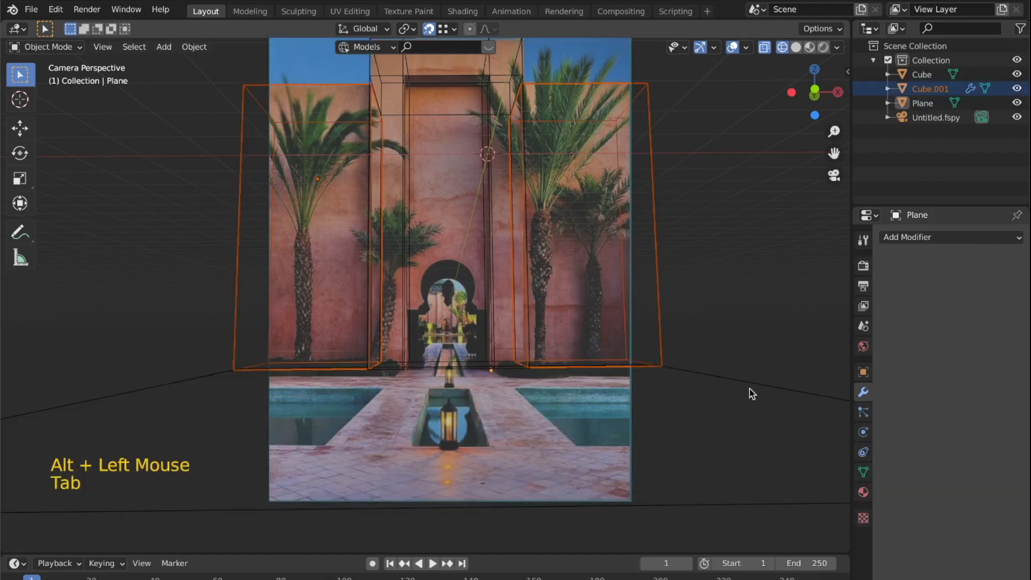
click(752, 390)
key(Tab)
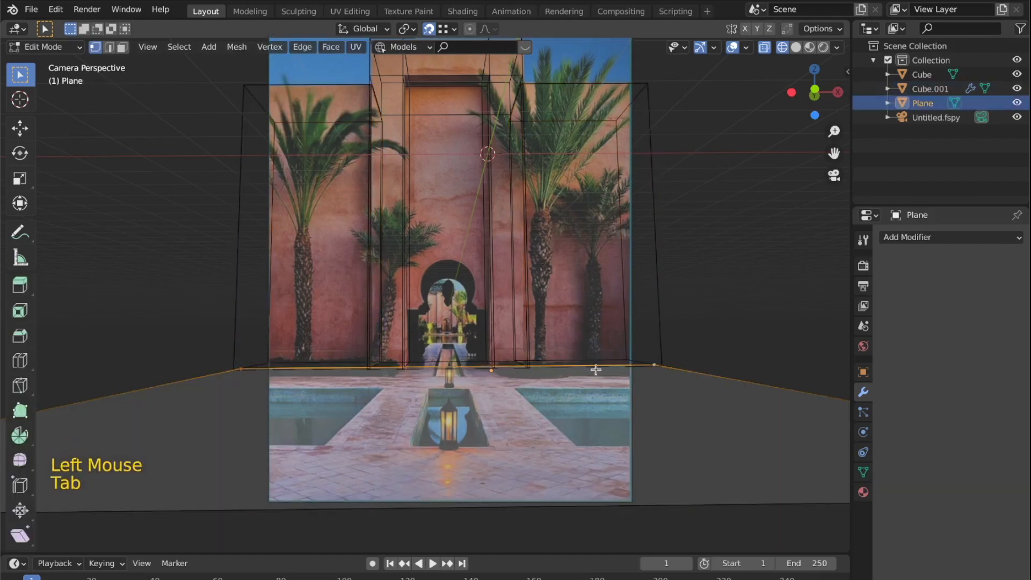
key(g)
key(y)
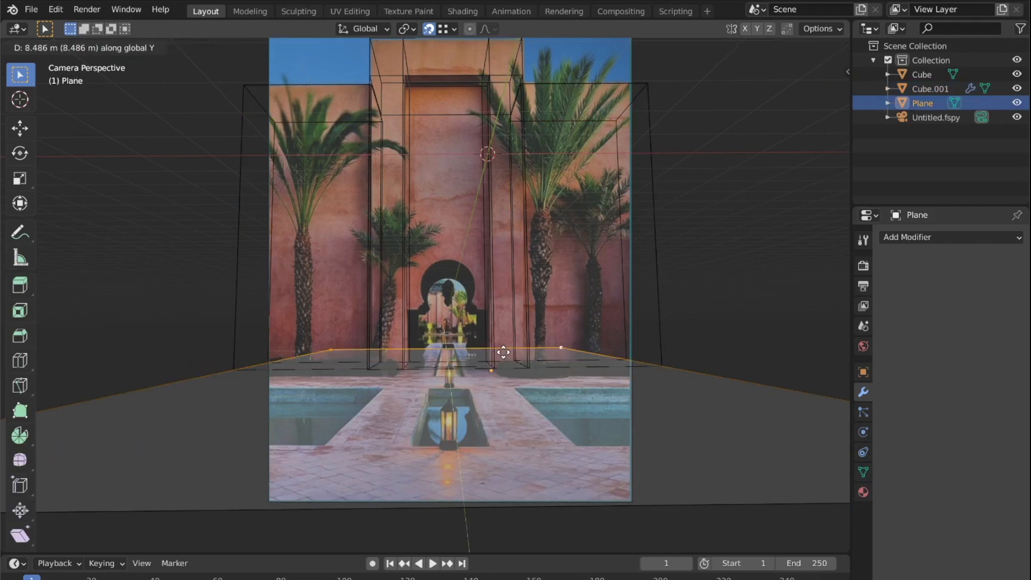
click(503, 353)
Step: Add two lengthwise loop cuts to the ground plane and scale them to about 0.19 along X, matching the central water channel's width
key(Tab)
shift+middle_drag(472, 361, 462, 351)
key(Tab)
key(ctrl+r)
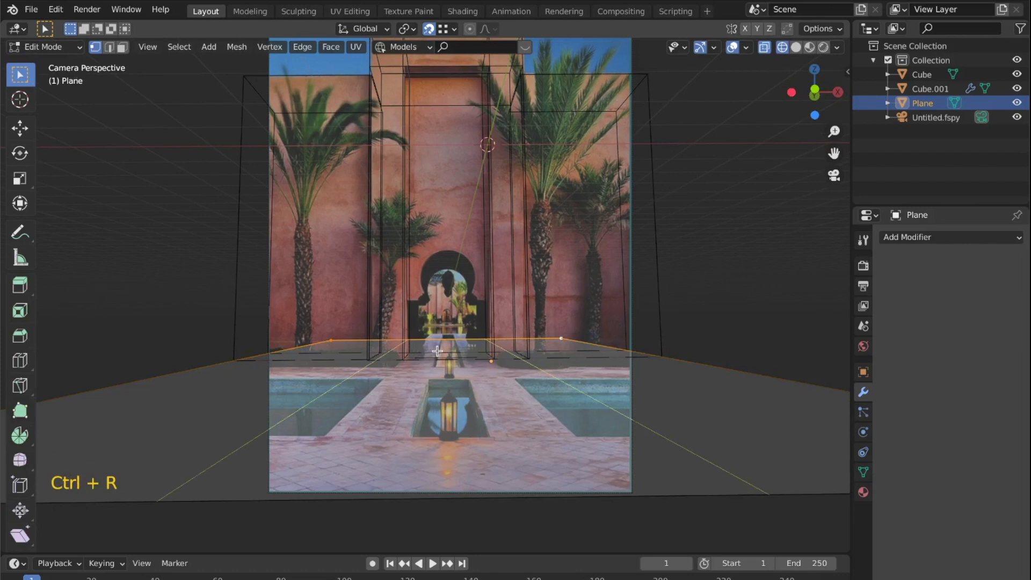
click(438, 351)
right_click(437, 351)
key(s)
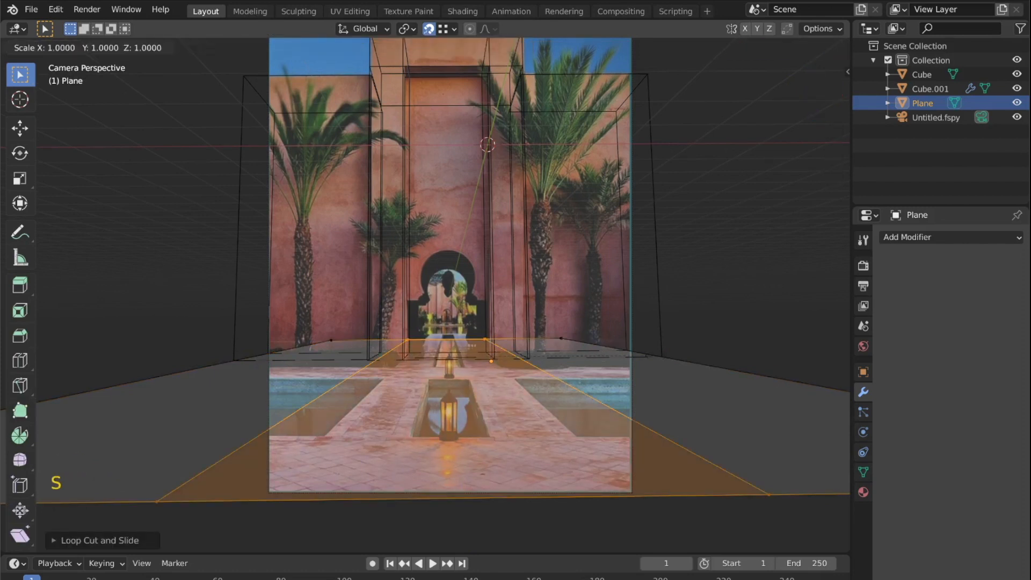
key(x)
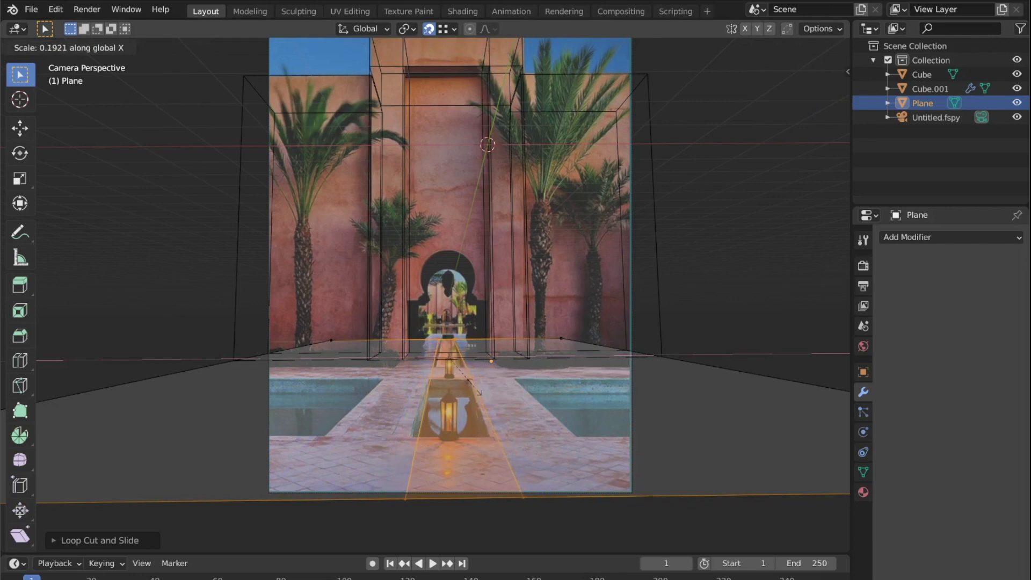
click(473, 387)
Step: Shift the two central loop cuts slightly along X until they line up with the sides of the water channel in the photo
key(g)
key(x)
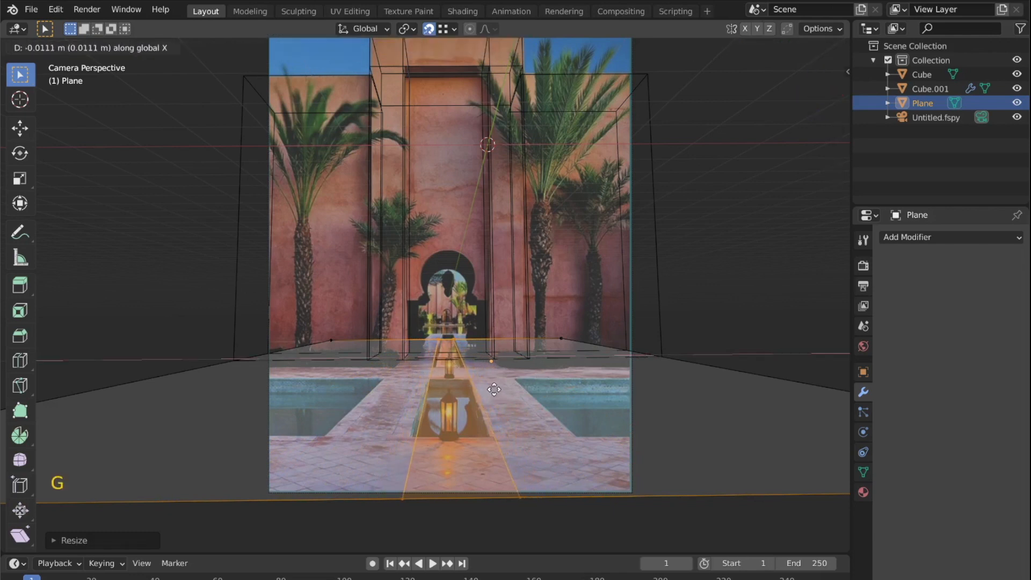
click(495, 389)
key(g)
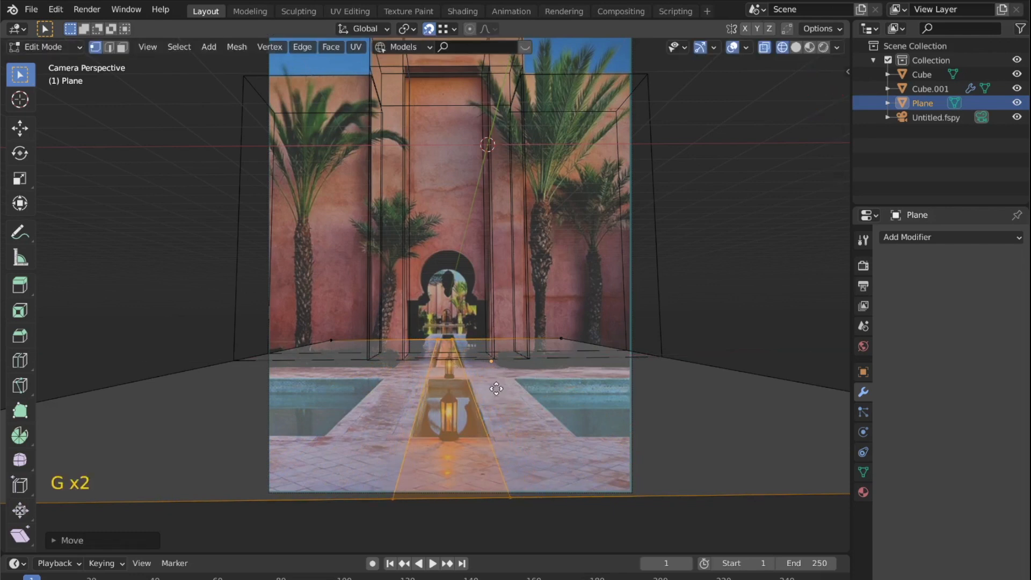
key(x)
click(498, 385)
Step: Add a lengthwise loop cut on each side of the water channel, slid to the inner edges of the right and left pools
key(ctrl+r)
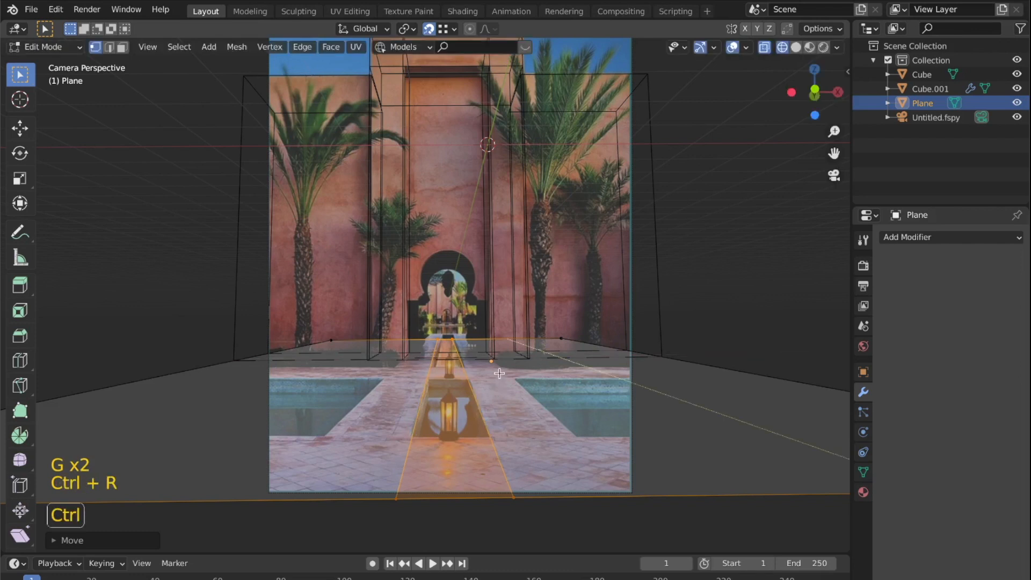
click(472, 385)
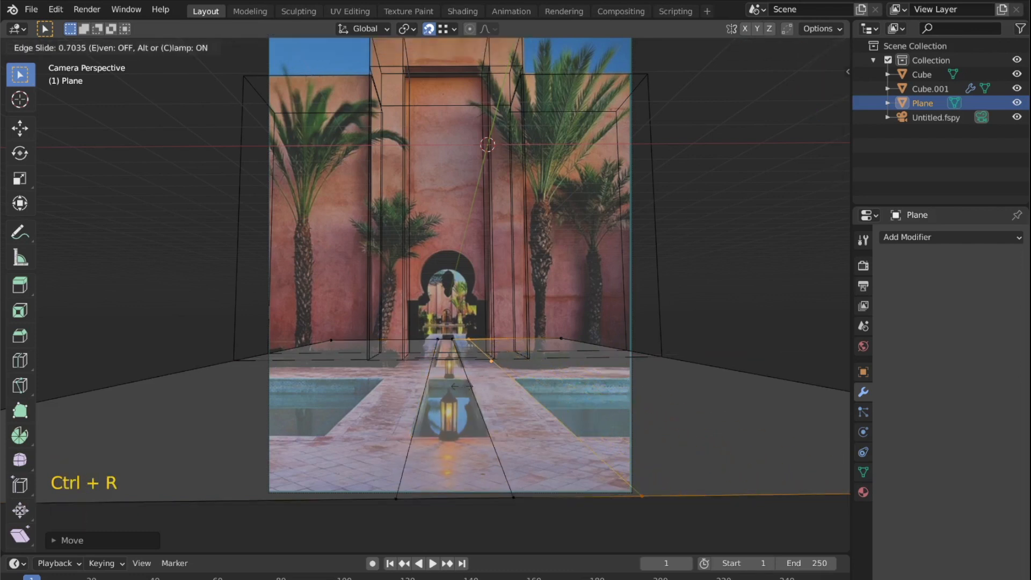
click(439, 385)
key(ctrl+r)
click(389, 365)
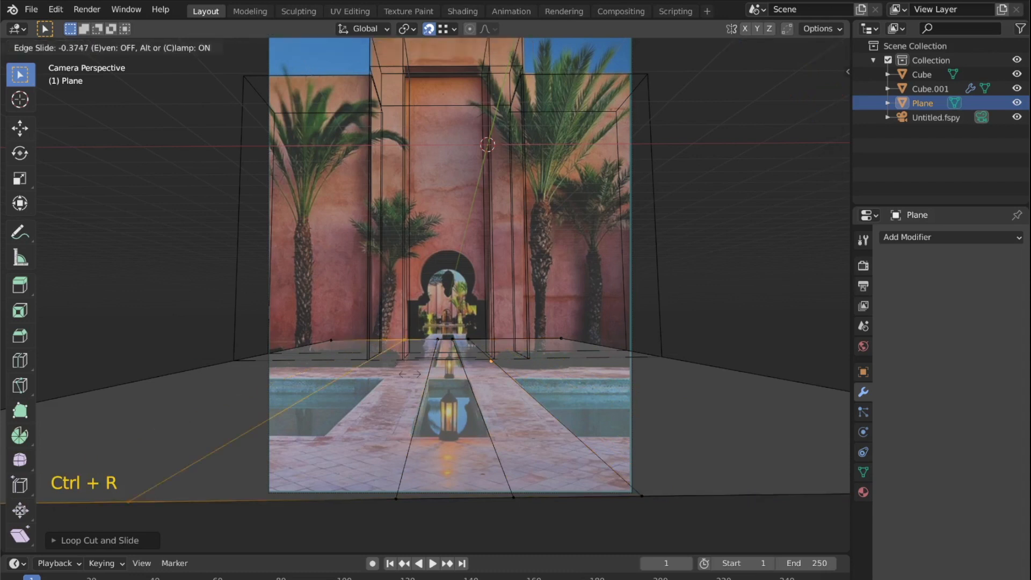
click(426, 381)
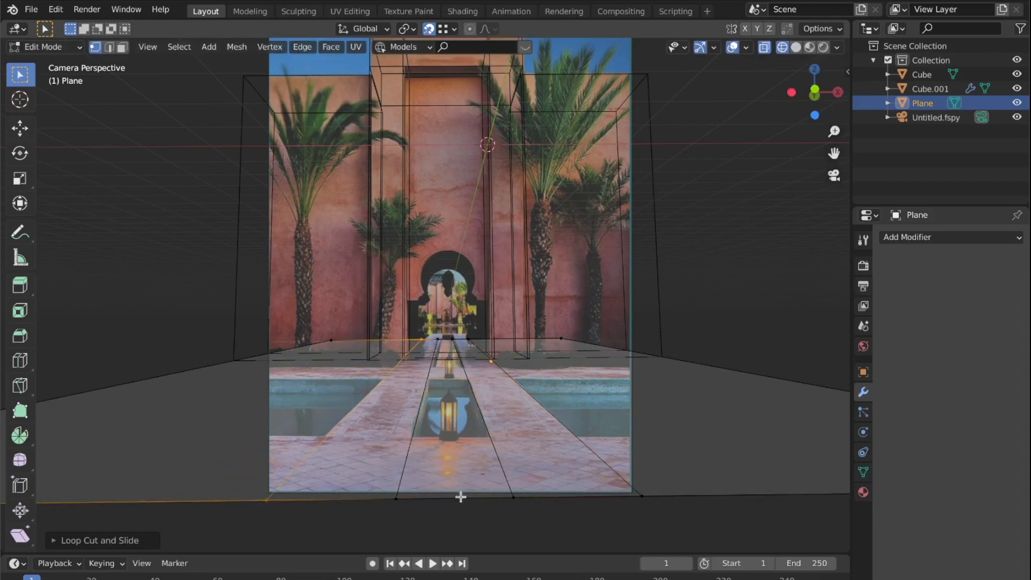
Step: Add a crosswise loop cut to the ground plane, slid to the back edge of the pools
key(ctrl+r)
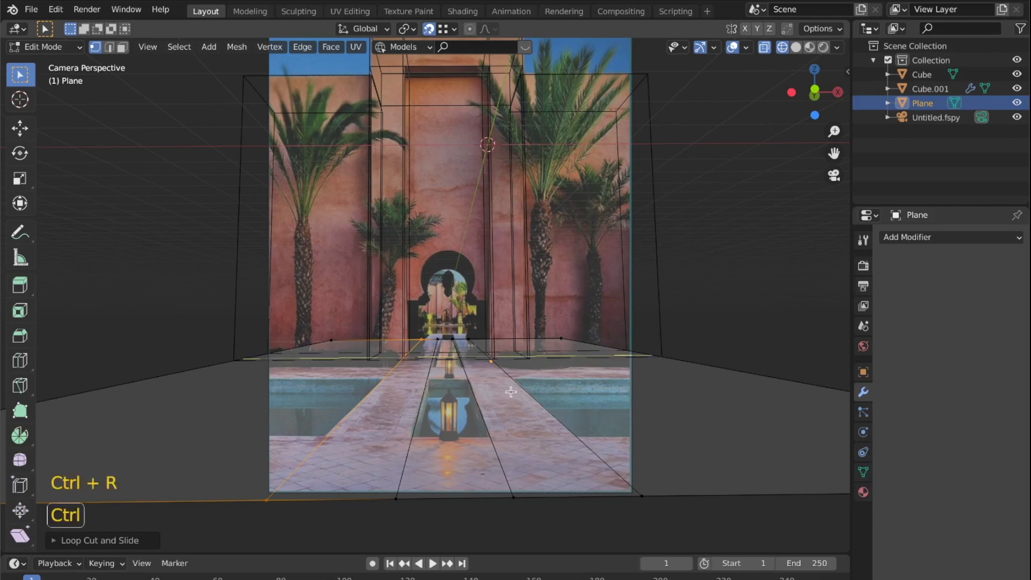
click(510, 393)
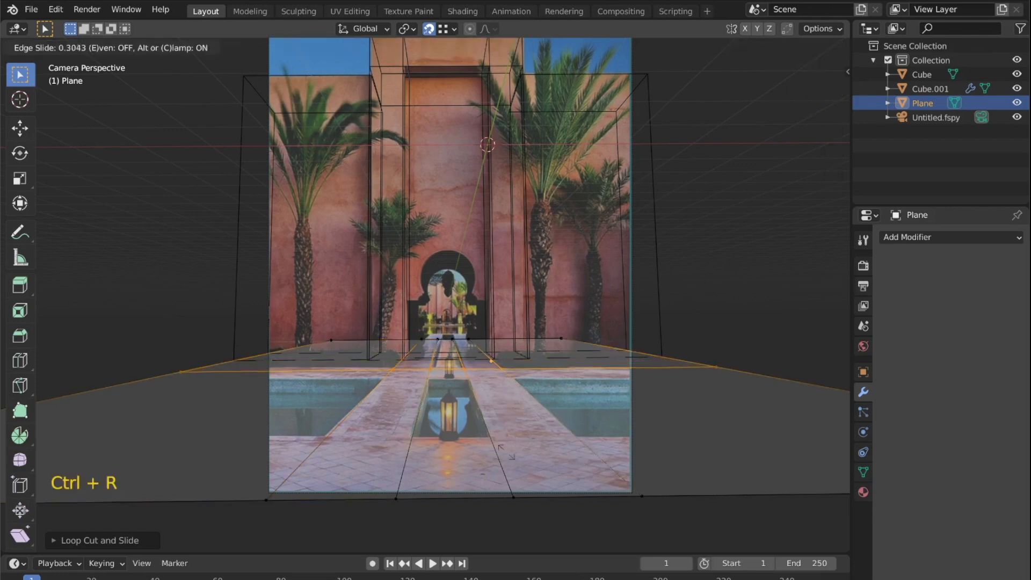
click(493, 473)
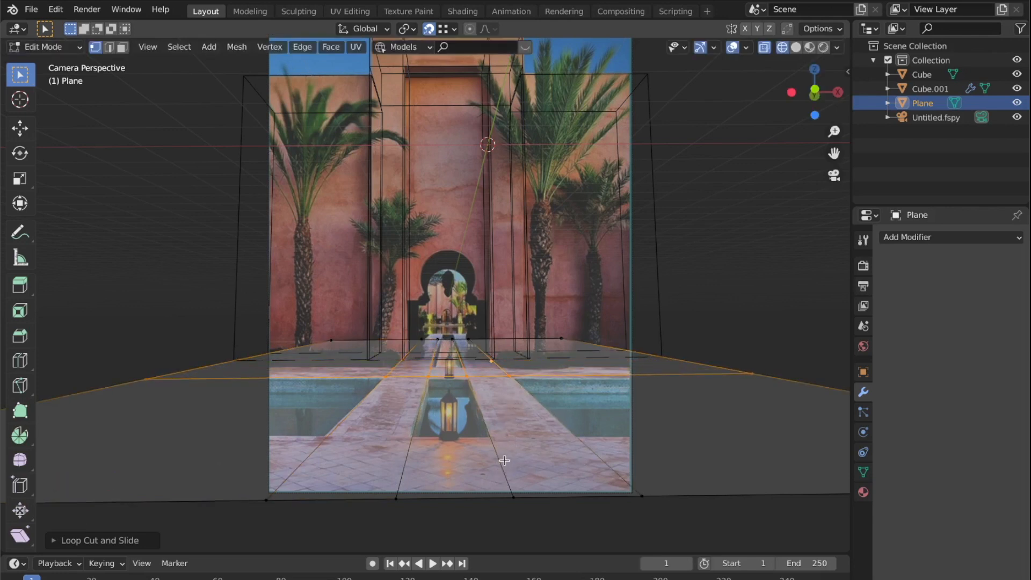
Step: Add a second crosswise loop cut and, with snapping off, move it about 0.55 m along negative Y to the pools' front edge
key(ctrl+r)
click(504, 461)
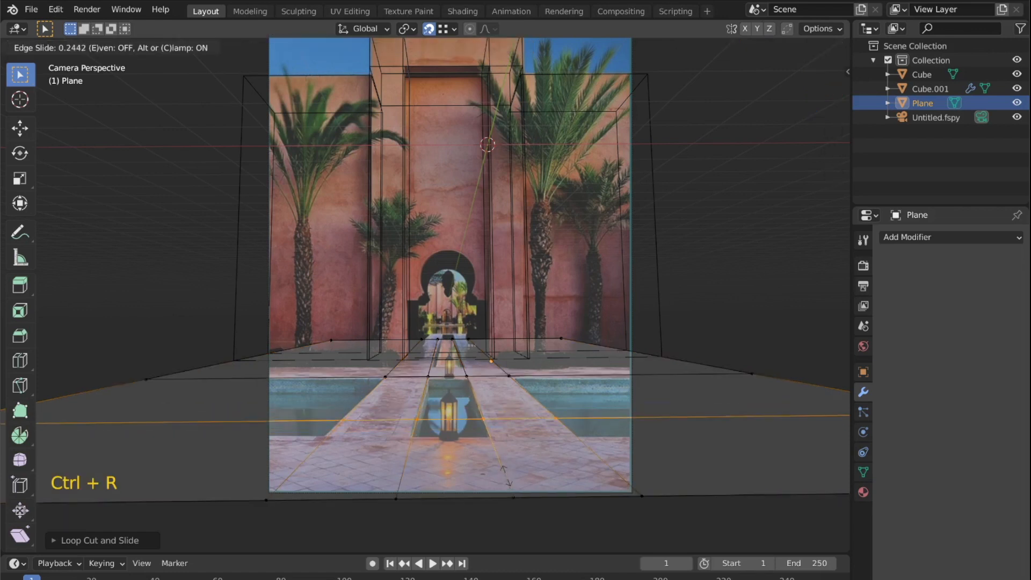
click(514, 429)
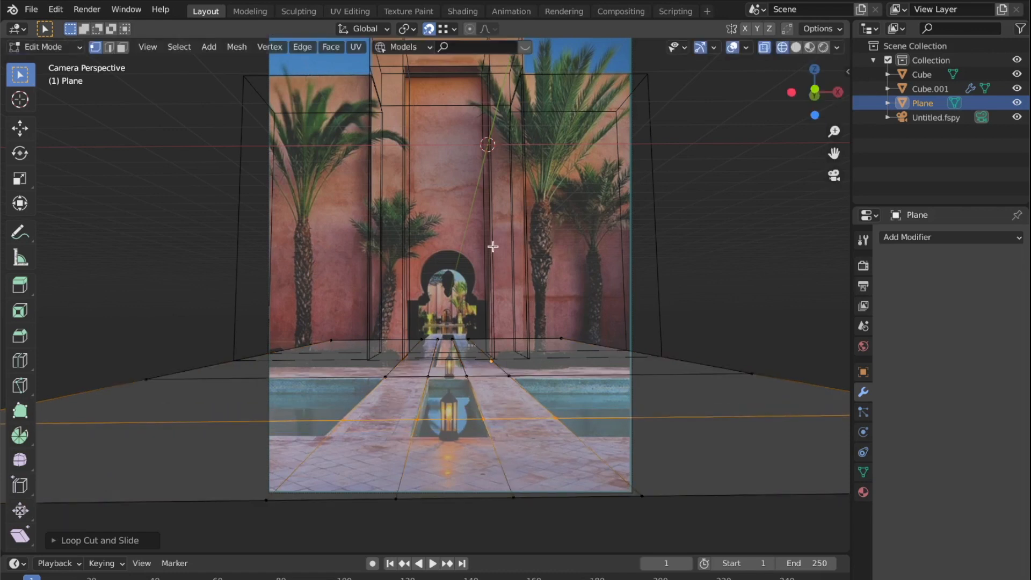
click(429, 29)
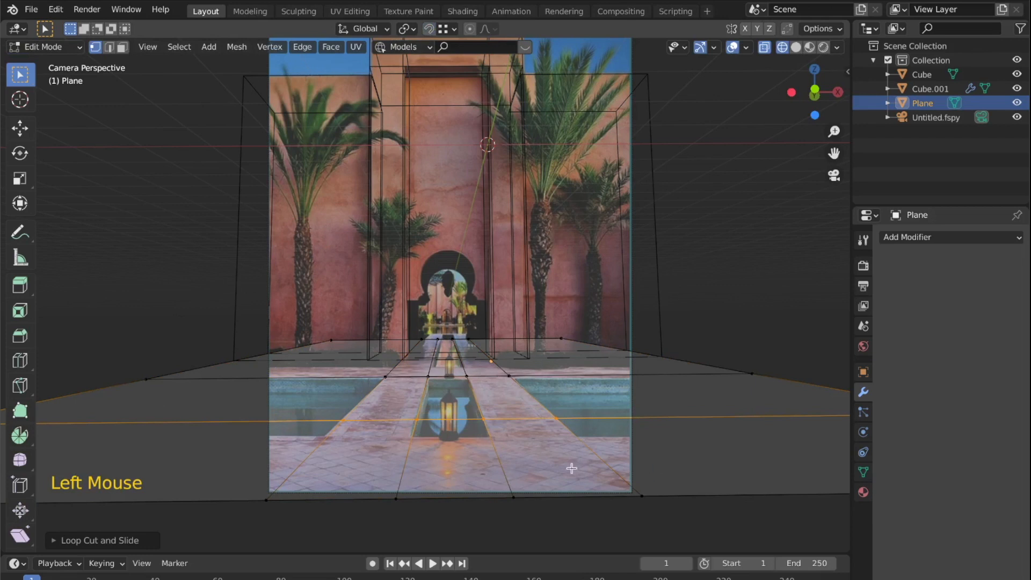
key(g)
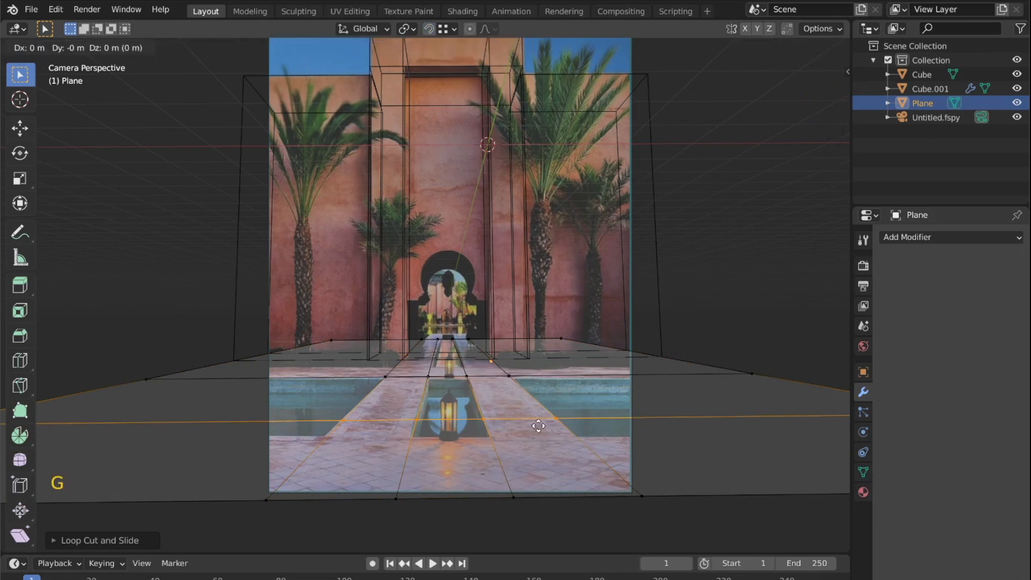
key(y)
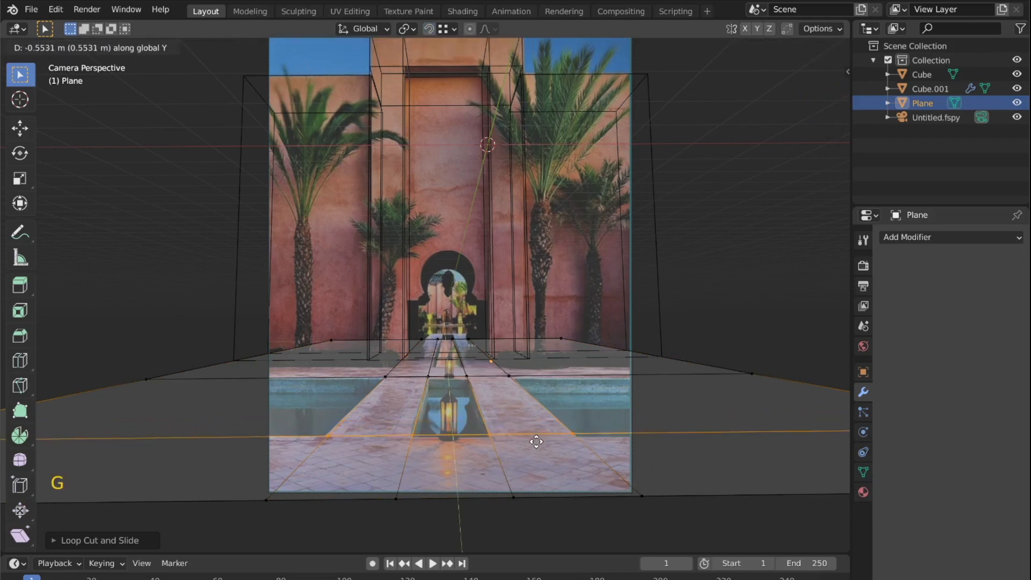
click(537, 441)
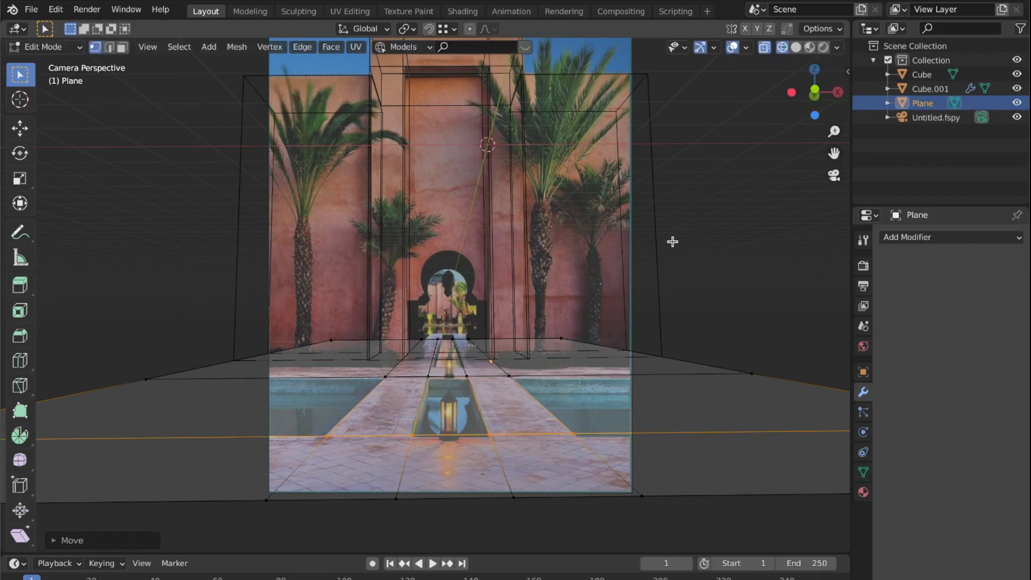
Step: Select the ground plane's faces over both side pools and the central water channel, including the stretch behind the pools
click(123, 47)
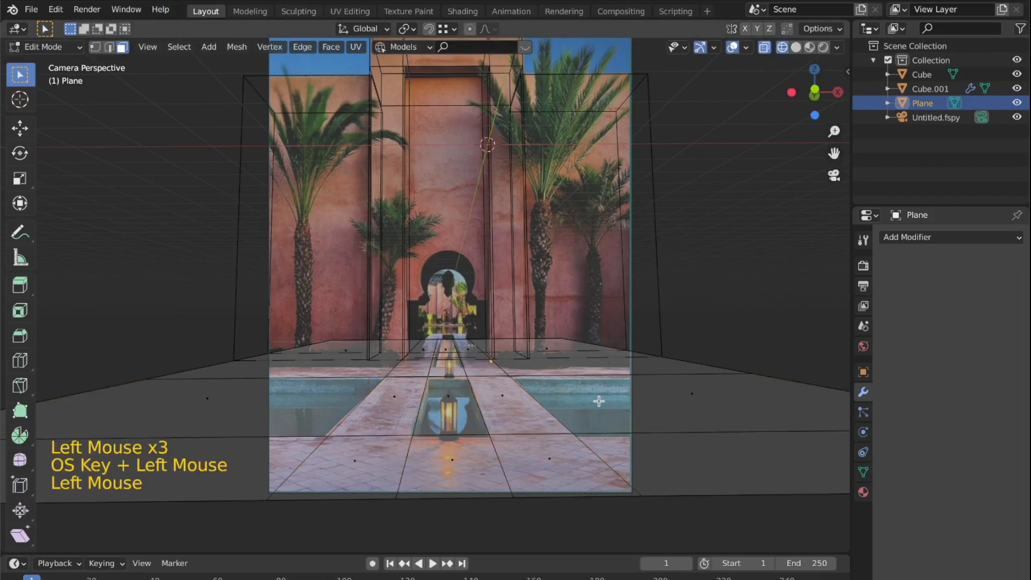
click(605, 399)
click(682, 399)
shift+click(436, 410)
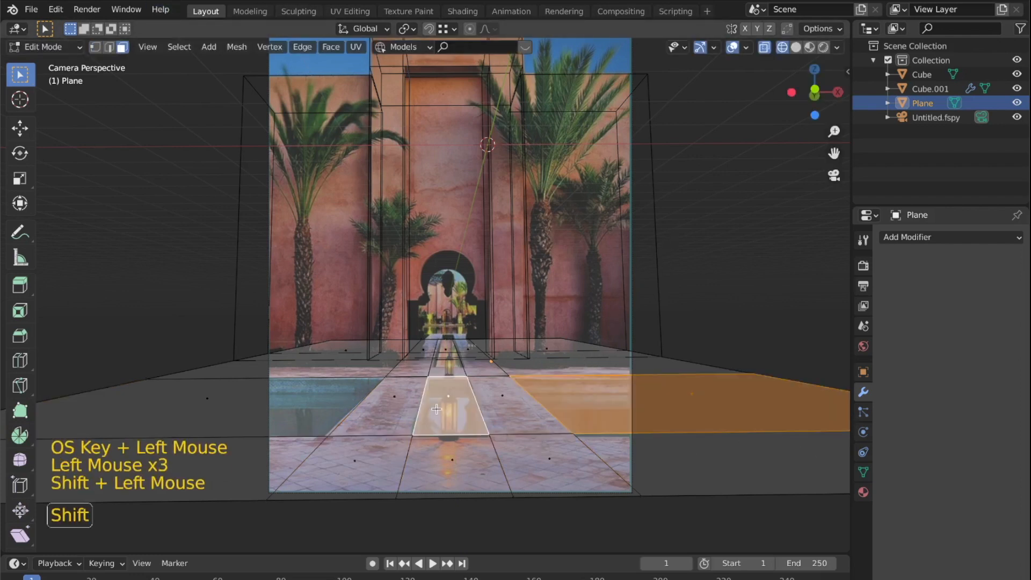
shift+click(301, 404)
shift+click(239, 400)
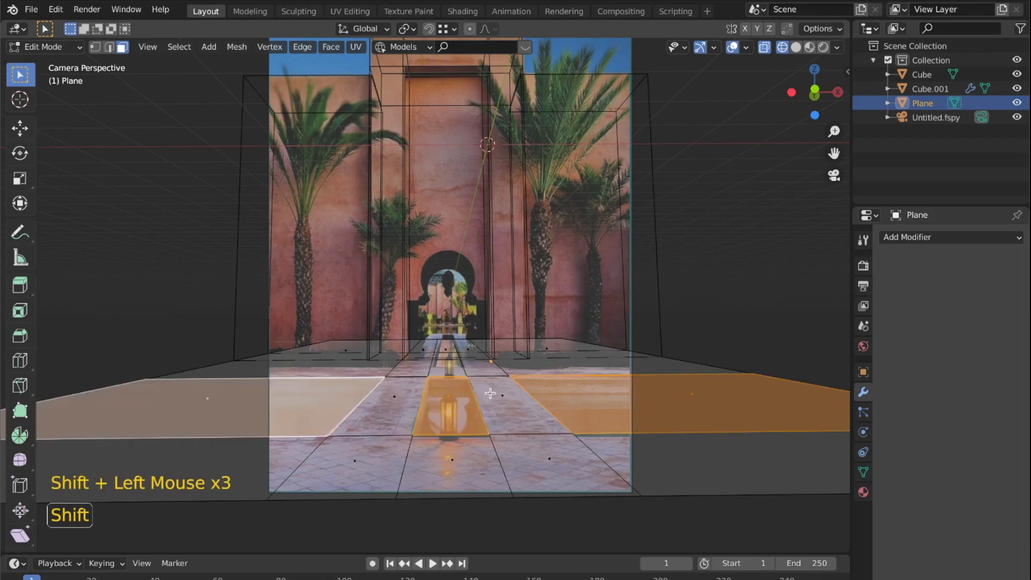
shift+click(443, 350)
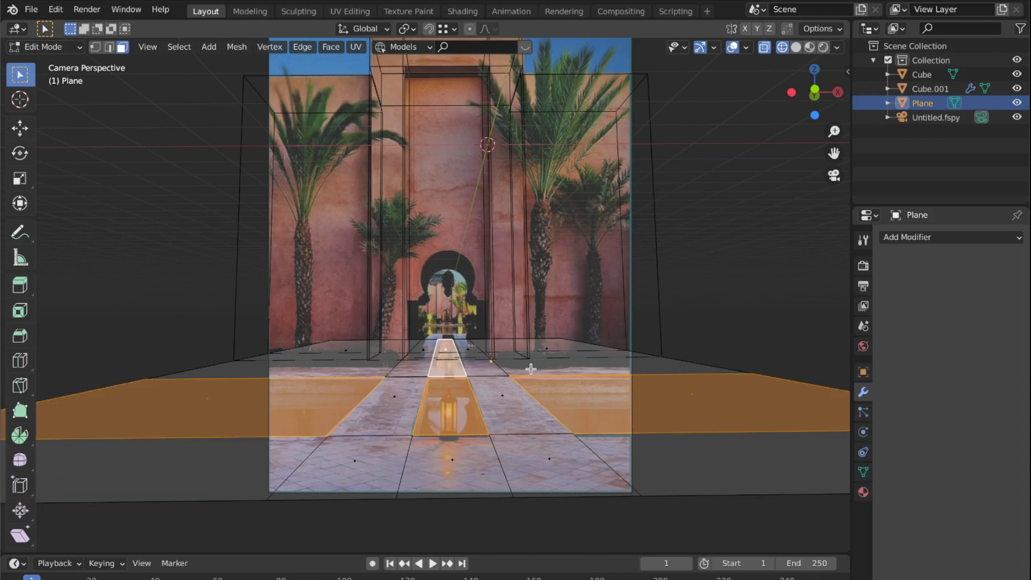
Step: Add two crosswise loop cuts behind the pools, at the front and back ends of the channel's rear stretch
key(ctrl+r)
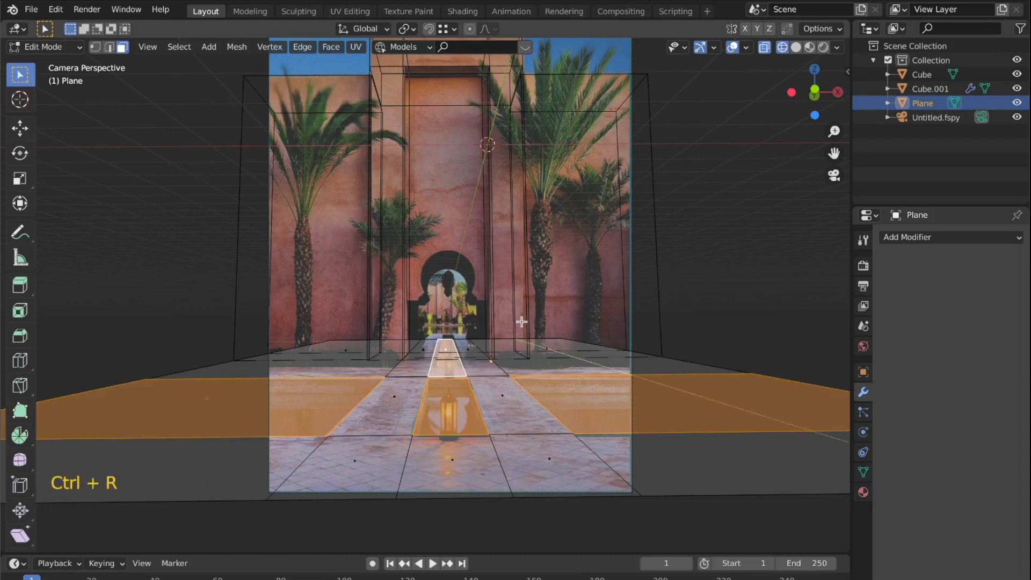
click(454, 359)
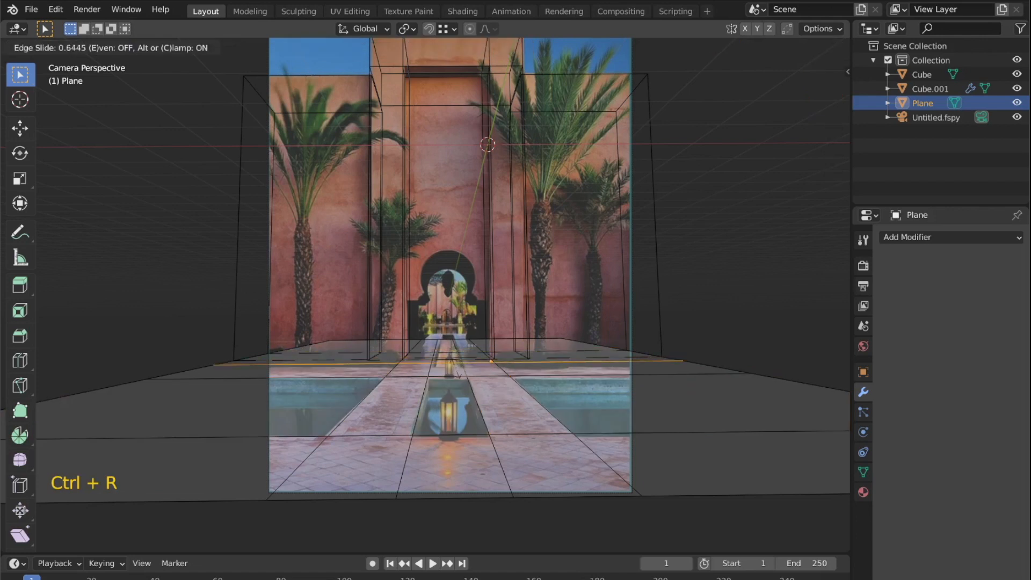
click(457, 371)
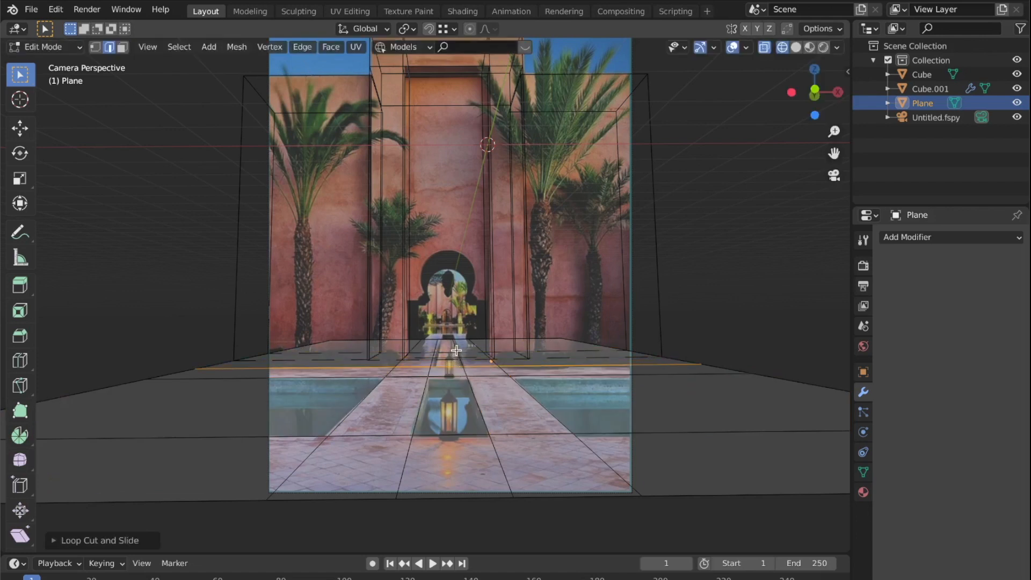
key(ctrl+r)
click(457, 348)
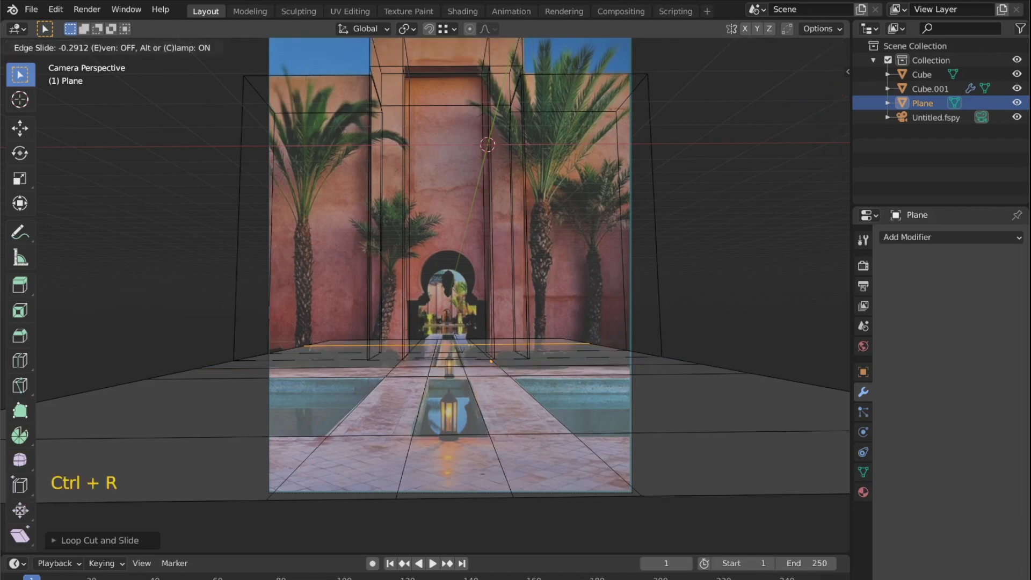
click(459, 346)
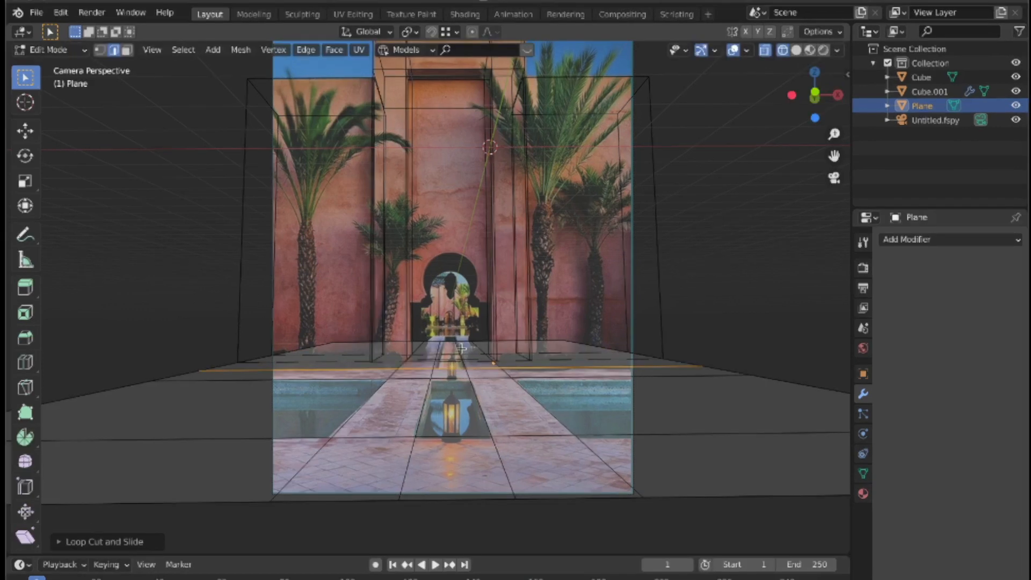